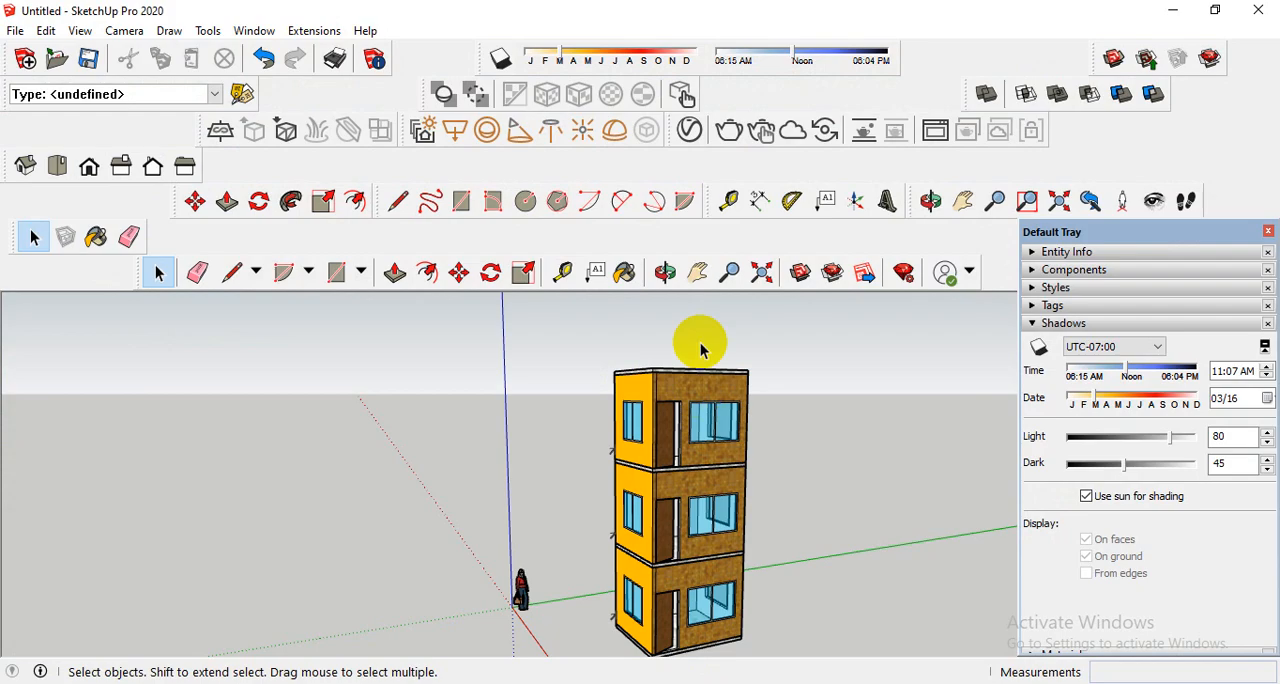
- Open the V-Ray render settings, raise the render quality to High+ and enable the V-Ray denoiser
{"action": "mouse_move", "coordinate": [694, 343]}
{"action": "middle_mouse_down"}
{"action": "mouse_move", "coordinate": [737, 450]}
{"action": "mouse_move", "coordinate": [690, 500]}
{"action": "middle_mouse_up"}
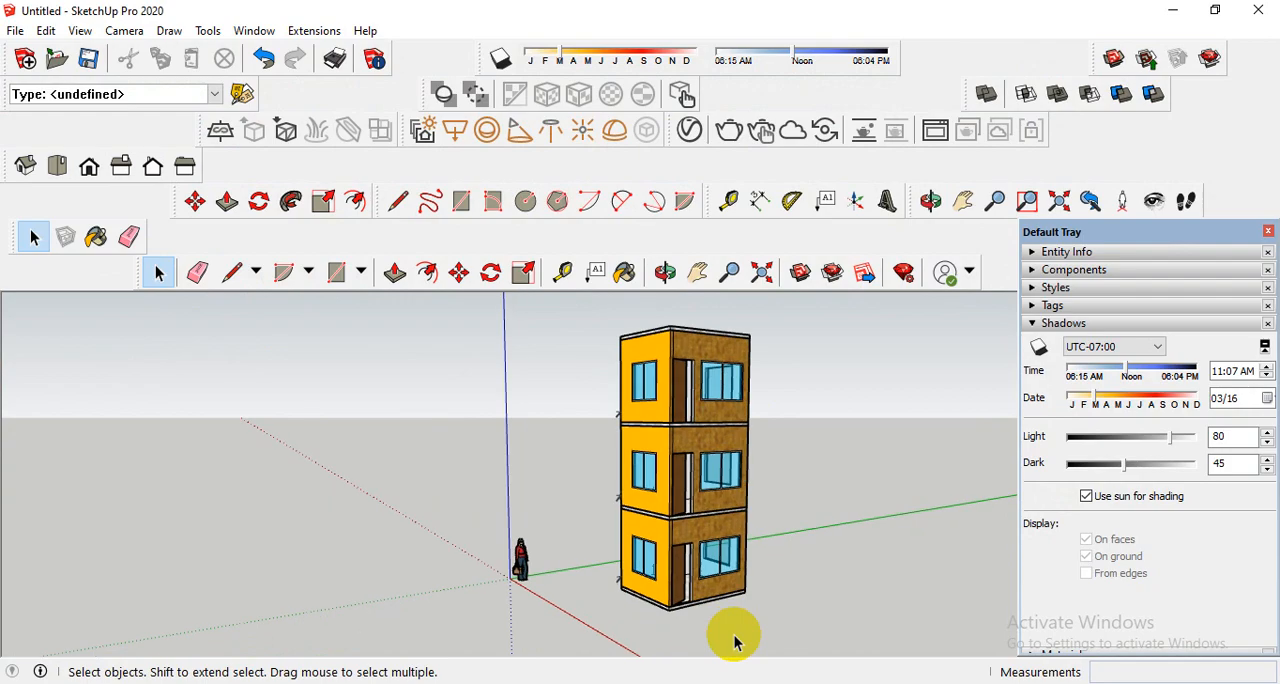
{"action": "scroll", "coordinate": [651, 560], "scroll_direction": "up", "scroll_amount": 5}
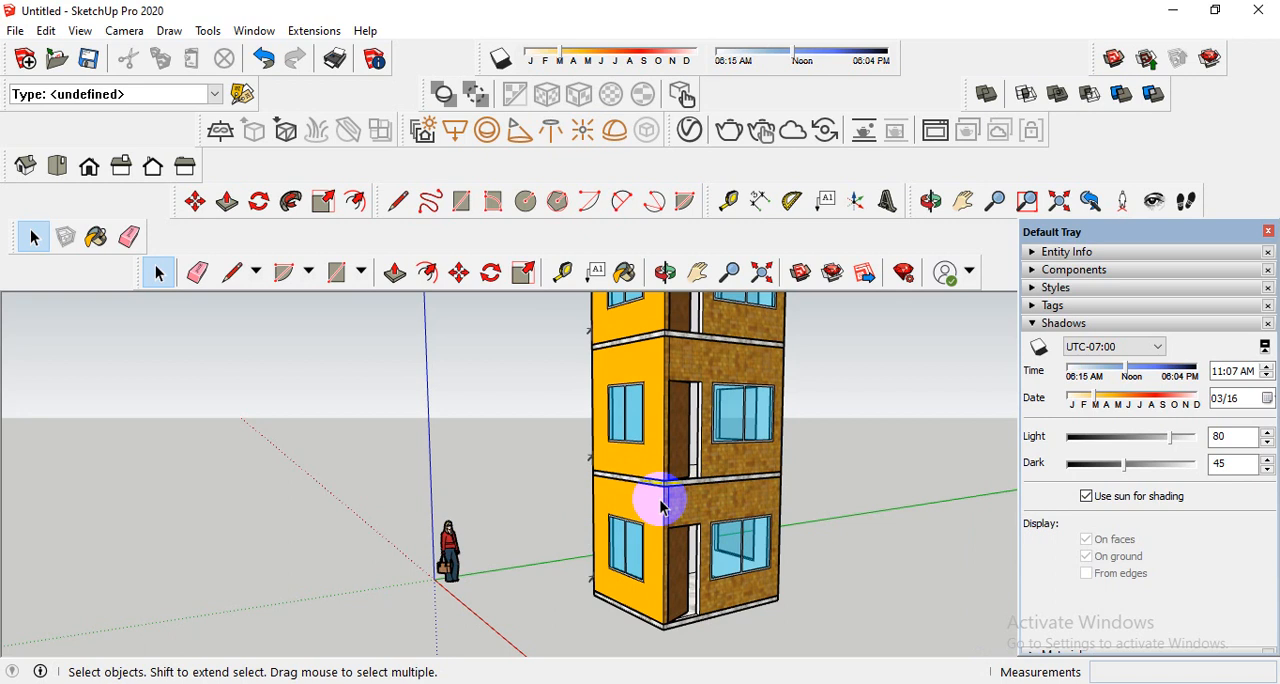
{"action": "middle_click_drag", "start_coordinate": [660, 505], "coordinate": [705, 450]}
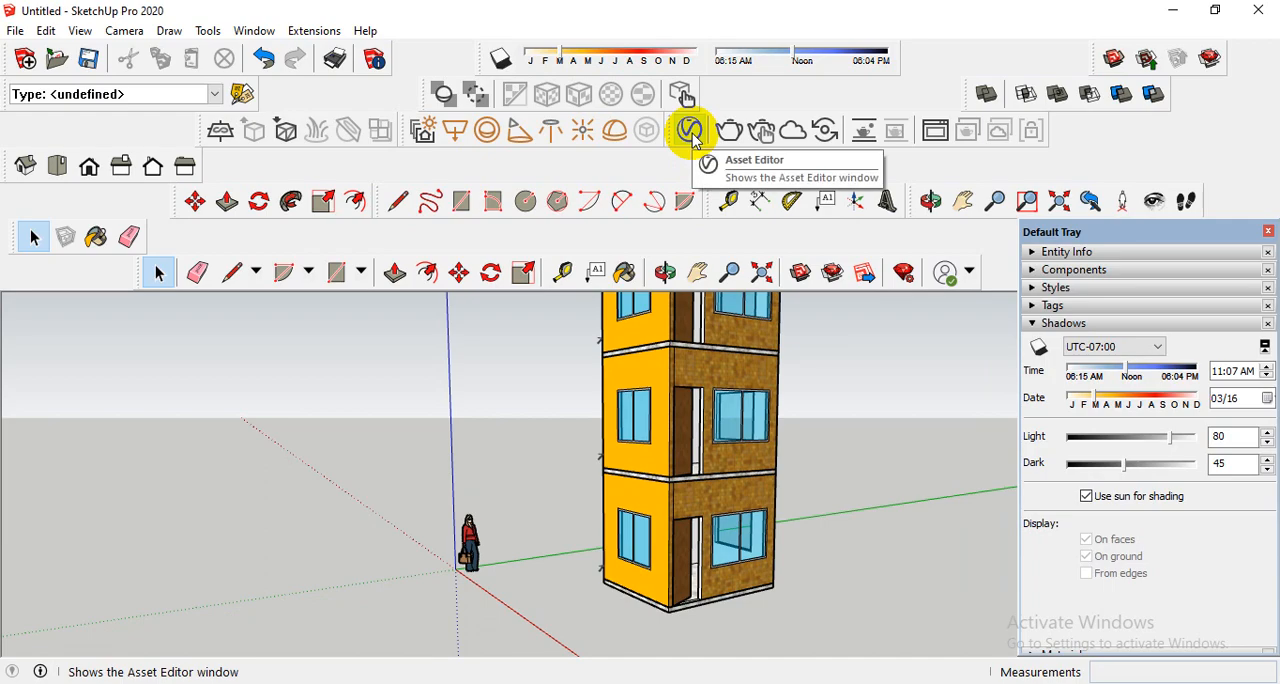
{"action": "left_click", "coordinate": [691, 133]}
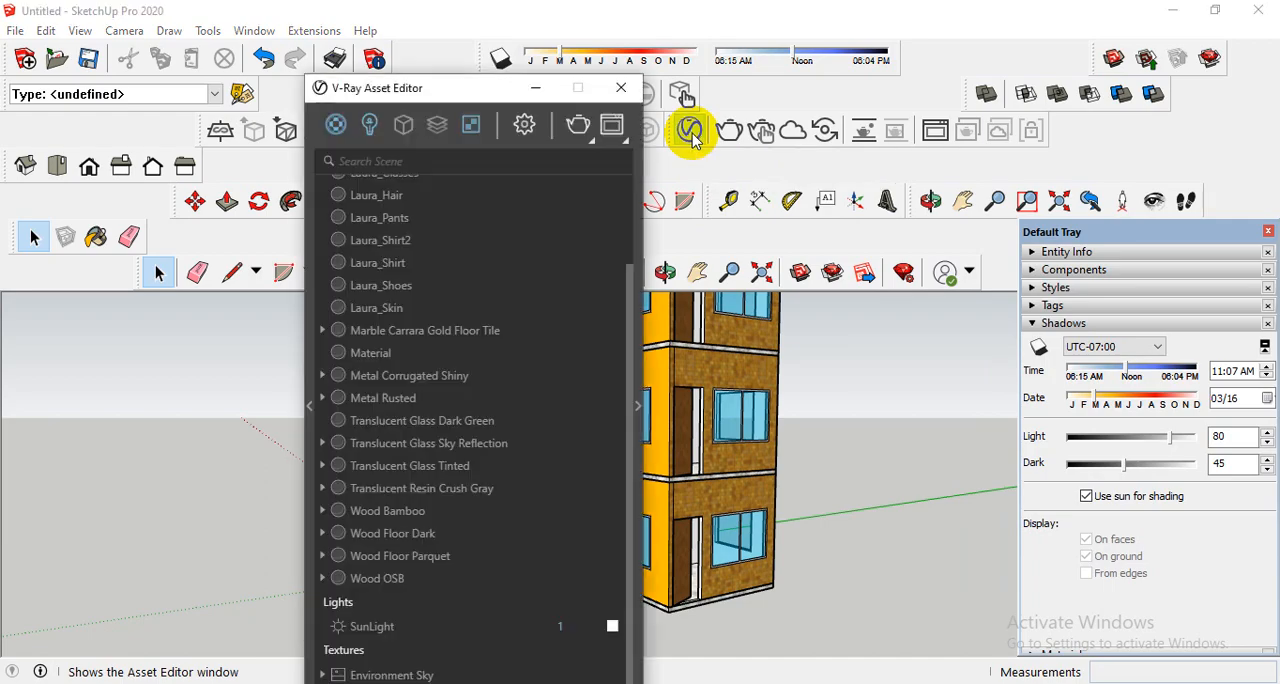
{"action": "left_click_drag", "start_coordinate": [451, 100], "coordinate": [331, 42]}
{"action": "left_click", "coordinate": [1104, 120]}
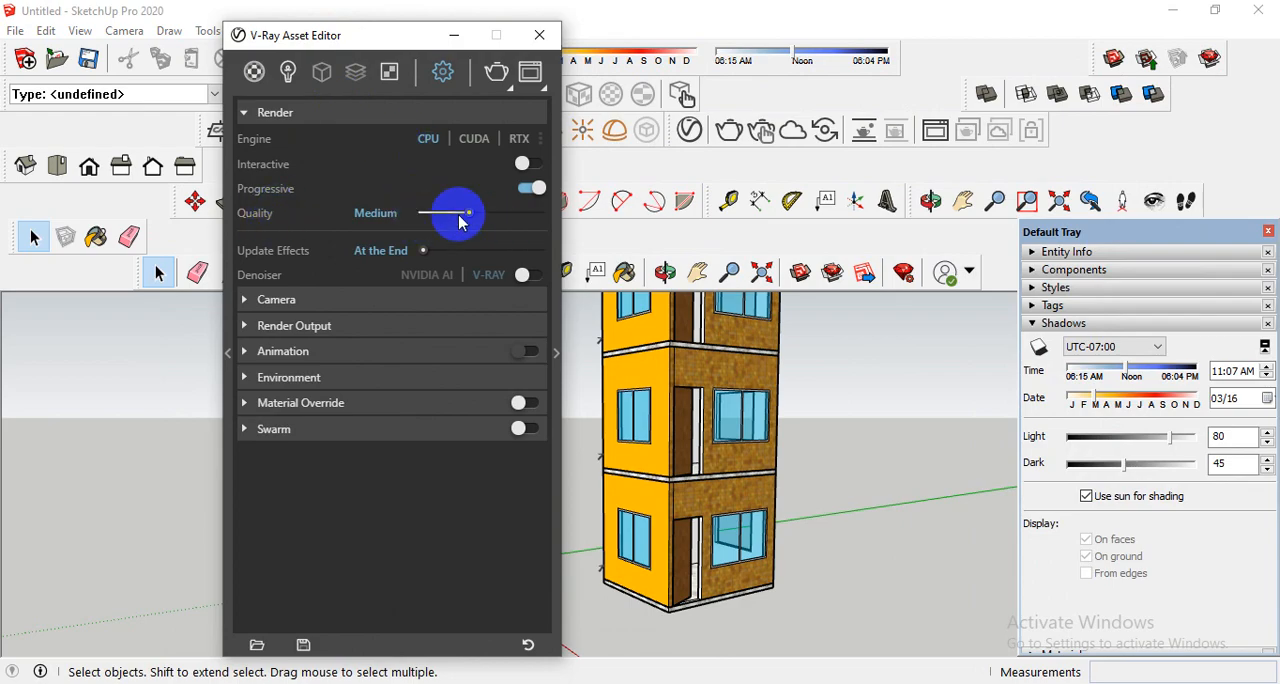
{"action": "left_click_drag", "start_coordinate": [470, 217], "coordinate": [568, 210]}
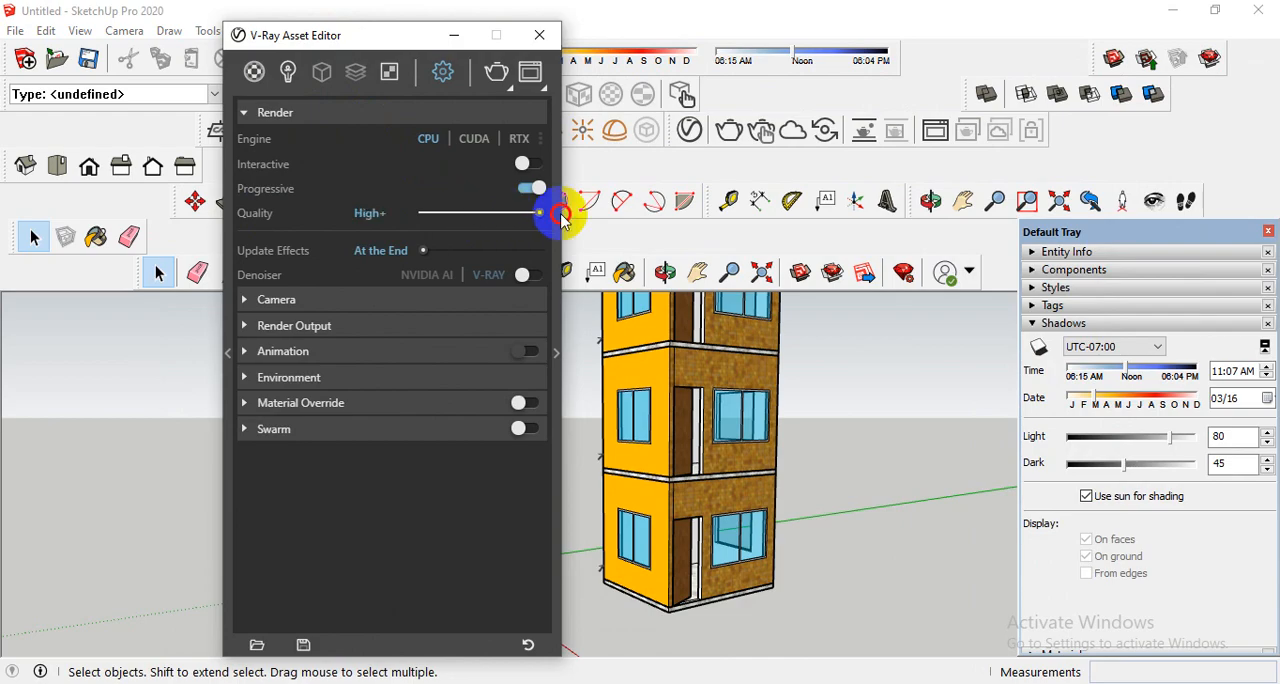
{"action": "left_click", "coordinate": [528, 275]}
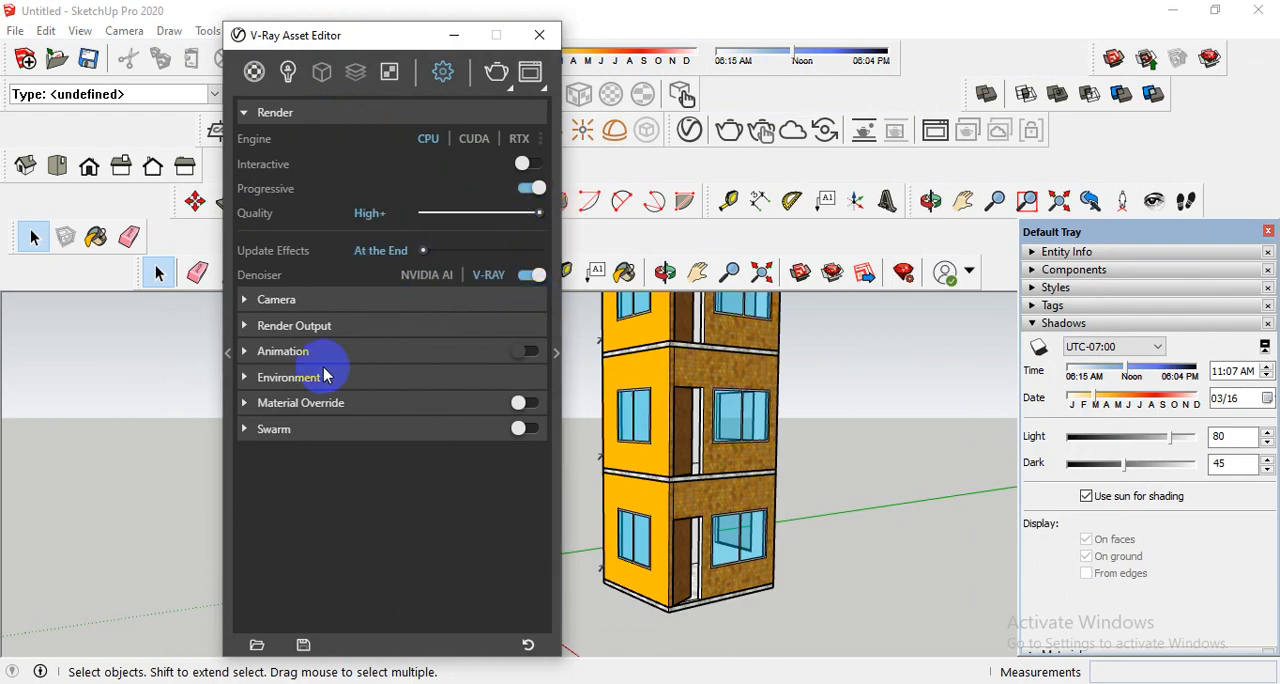
- In the render output settings, enable the safe frame and automatic image saving
{"action": "left_click", "coordinate": [297, 326]}
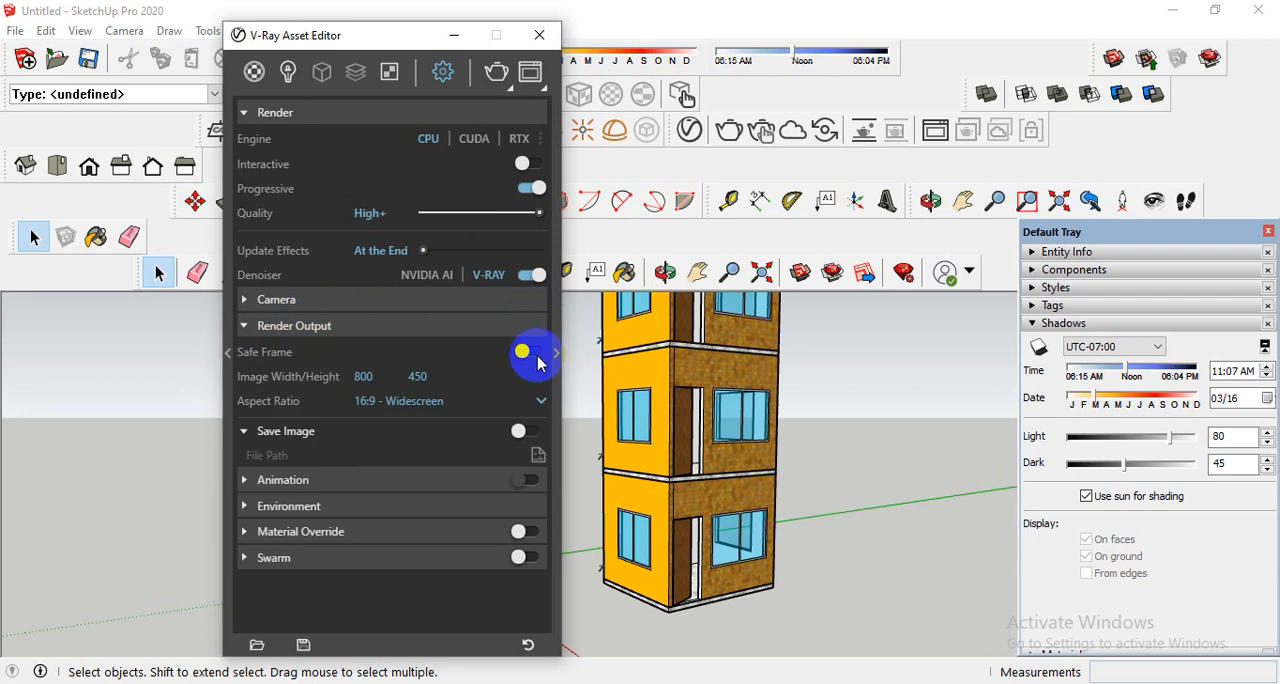
{"action": "left_click", "coordinate": [531, 353]}
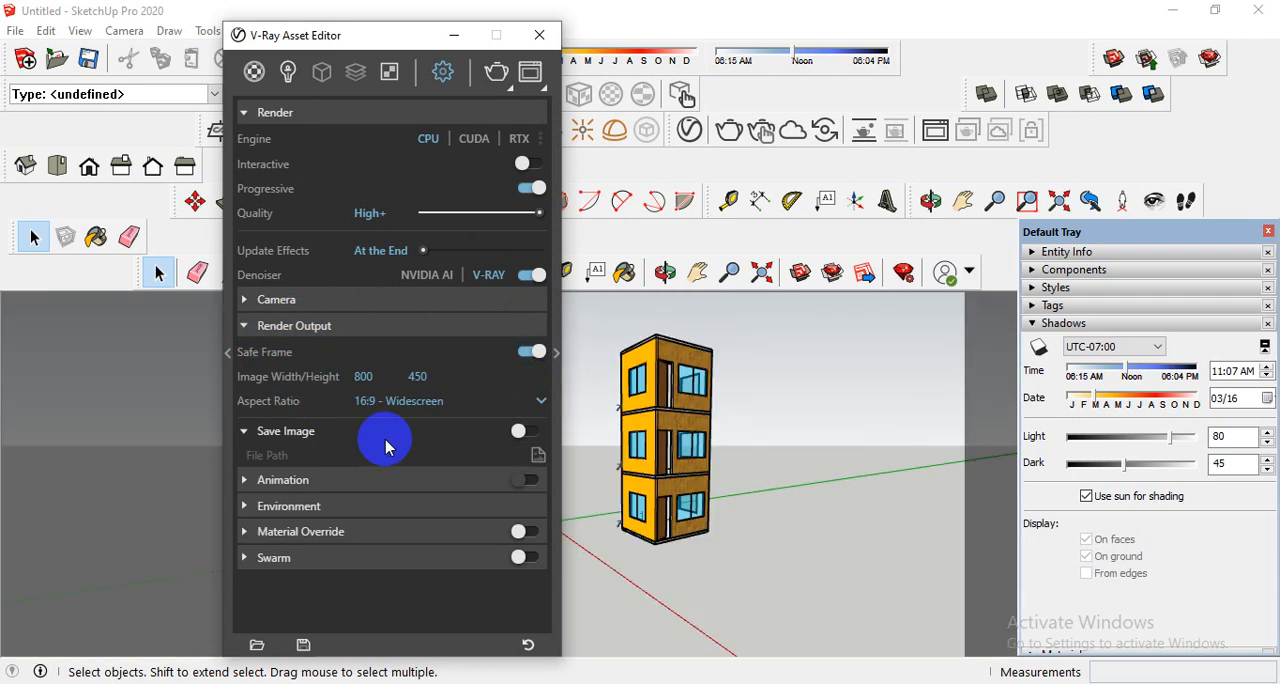
{"action": "left_click", "coordinate": [531, 432]}
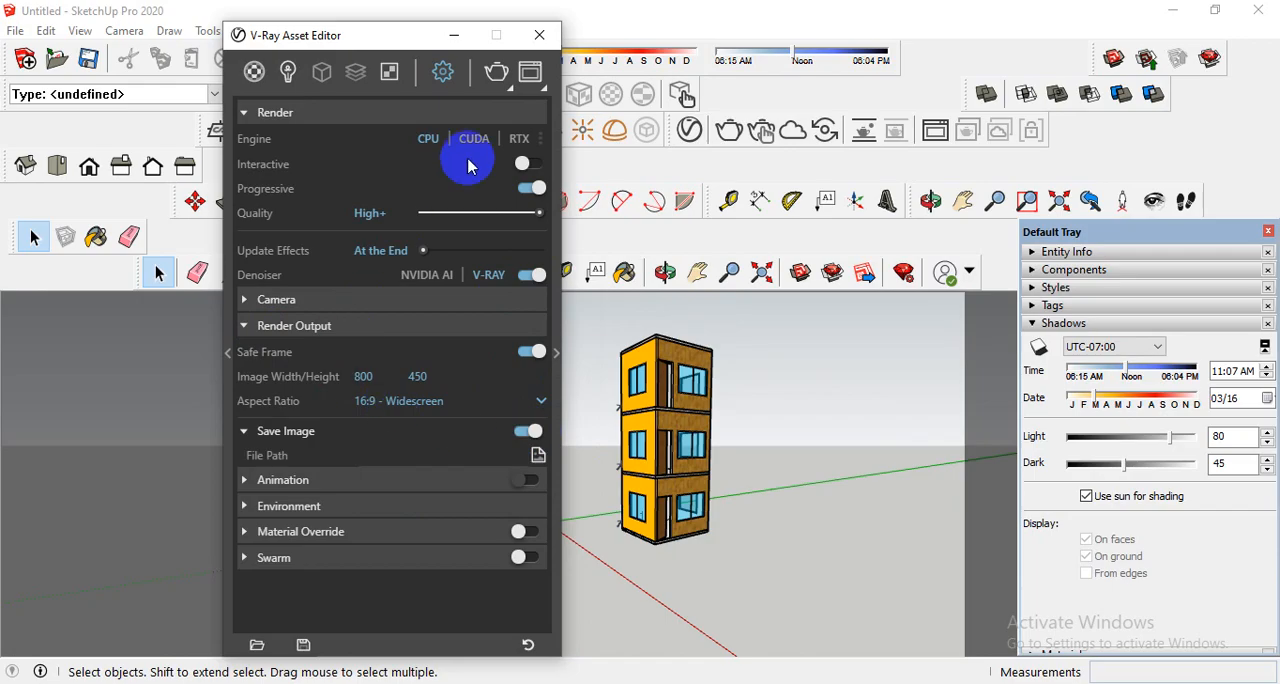
- Enable ambient occlusion in the advanced global illumination settings
{"action": "left_click", "coordinate": [557, 354]}
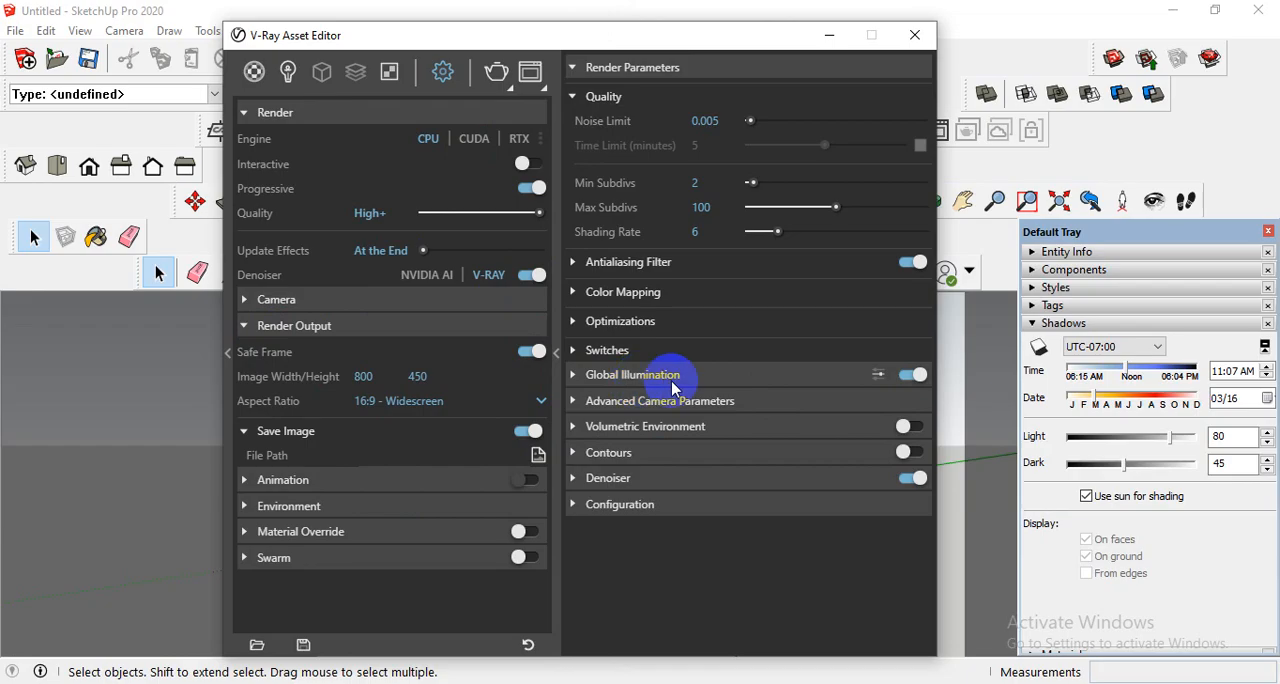
{"action": "left_click", "coordinate": [595, 376]}
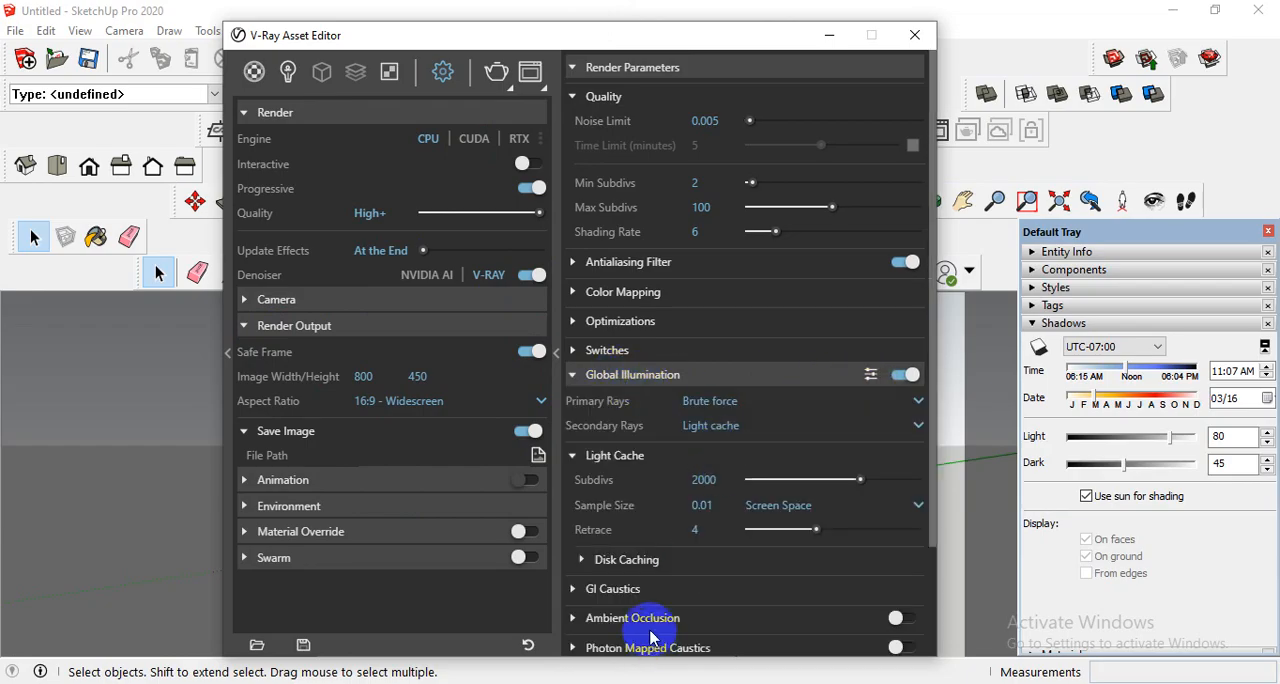
{"action": "scroll", "coordinate": [645, 615], "scroll_direction": "down", "scroll_amount": 3}
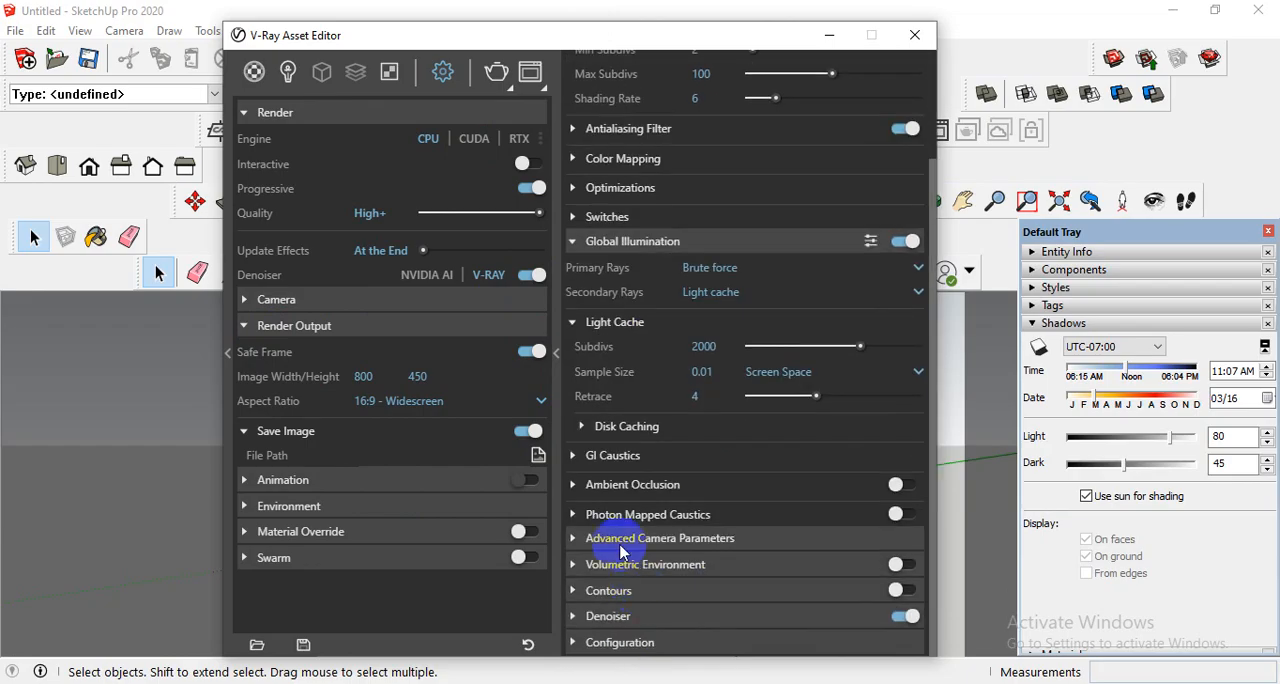
{"action": "left_click", "coordinate": [626, 490]}
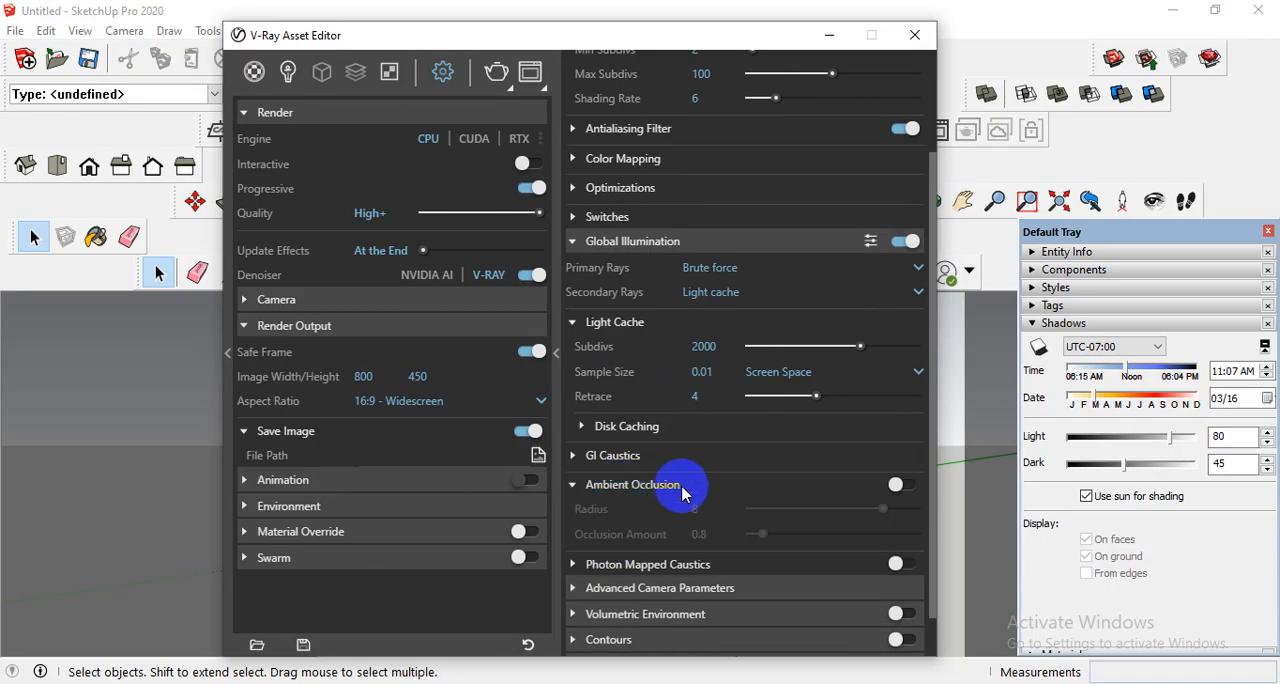
{"action": "left_click", "coordinate": [900, 484]}
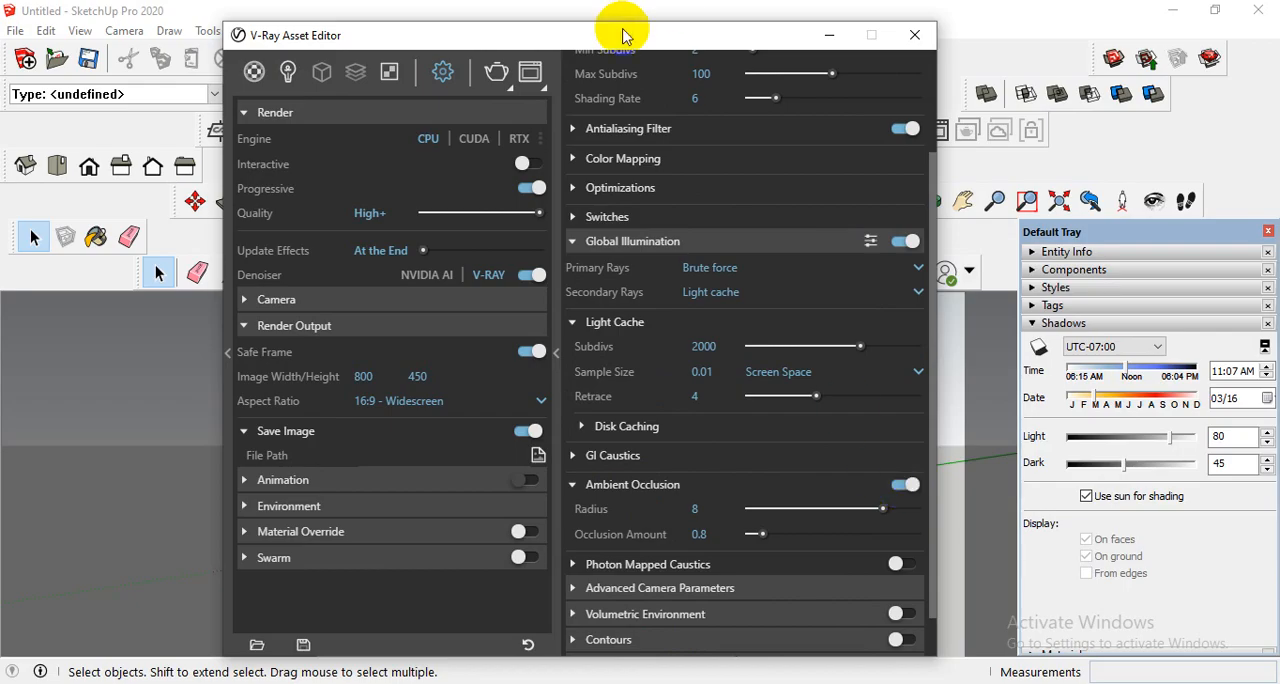
- Compose the three-storey building larger within the safe frame and start a V-Ray render of it
{"action": "left_click_drag", "start_coordinate": [629, 28], "coordinate": [490, 158]}
{"action": "left_click_drag", "start_coordinate": [406, 252], "coordinate": [229, 506]}
{"action": "scroll", "coordinate": [650, 392], "scroll_direction": "up", "scroll_amount": 3}
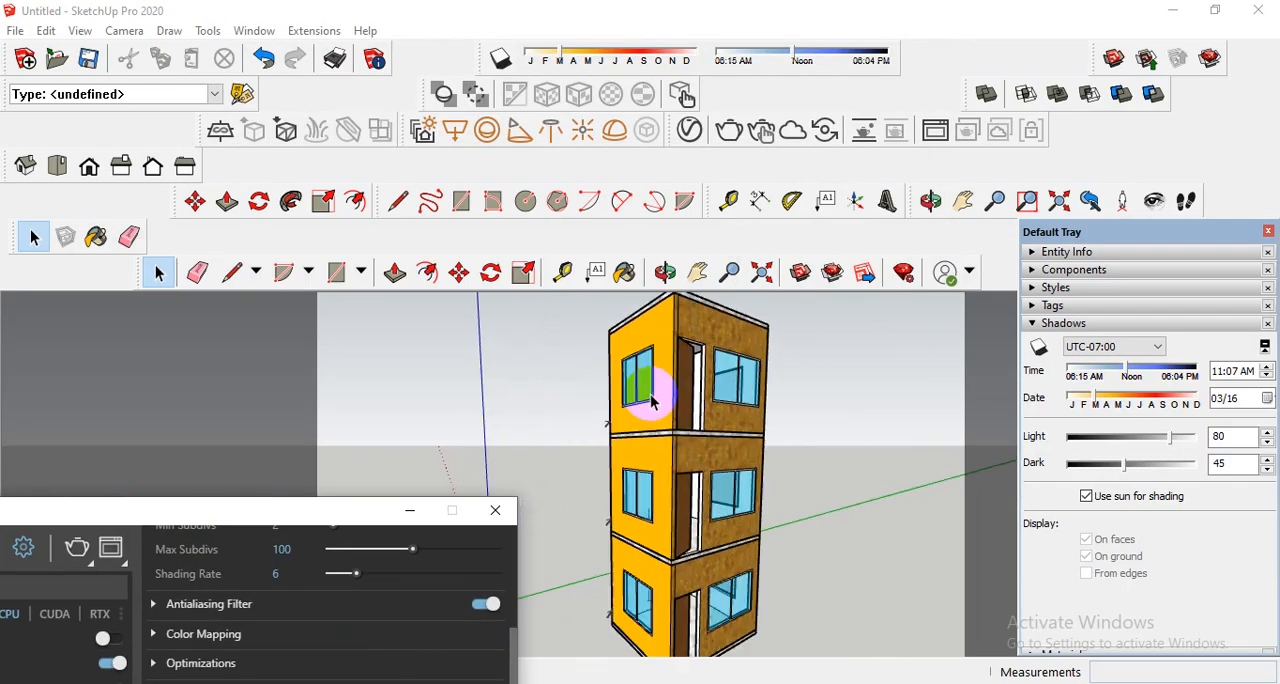
{"action": "mouse_move", "coordinate": [704, 441]}
{"action": "middle_mouse_down"}
{"action": "mouse_move", "coordinate": [677, 366]}
{"action": "mouse_move", "coordinate": [729, 428]}
{"action": "middle_mouse_up"}
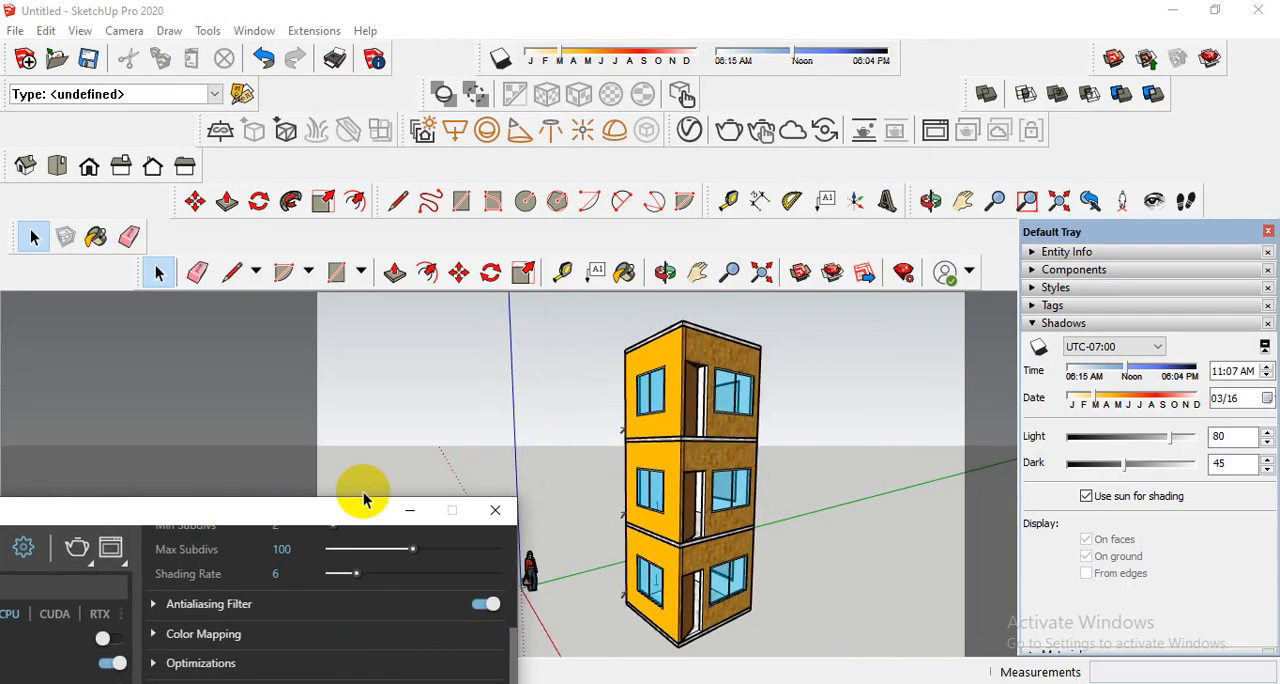
{"action": "left_click_drag", "start_coordinate": [285, 524], "coordinate": [493, 177]}
{"action": "left_click", "coordinate": [285, 204]}
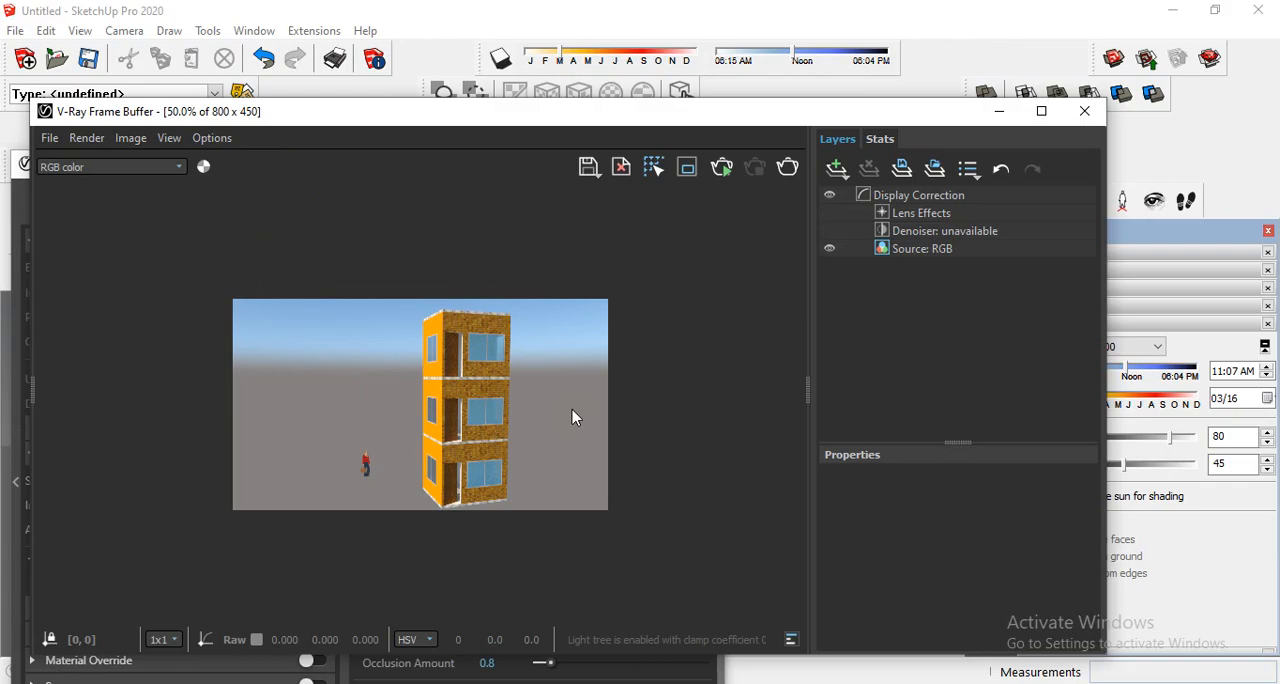
{"action": "left_click", "coordinate": [445, 67]}
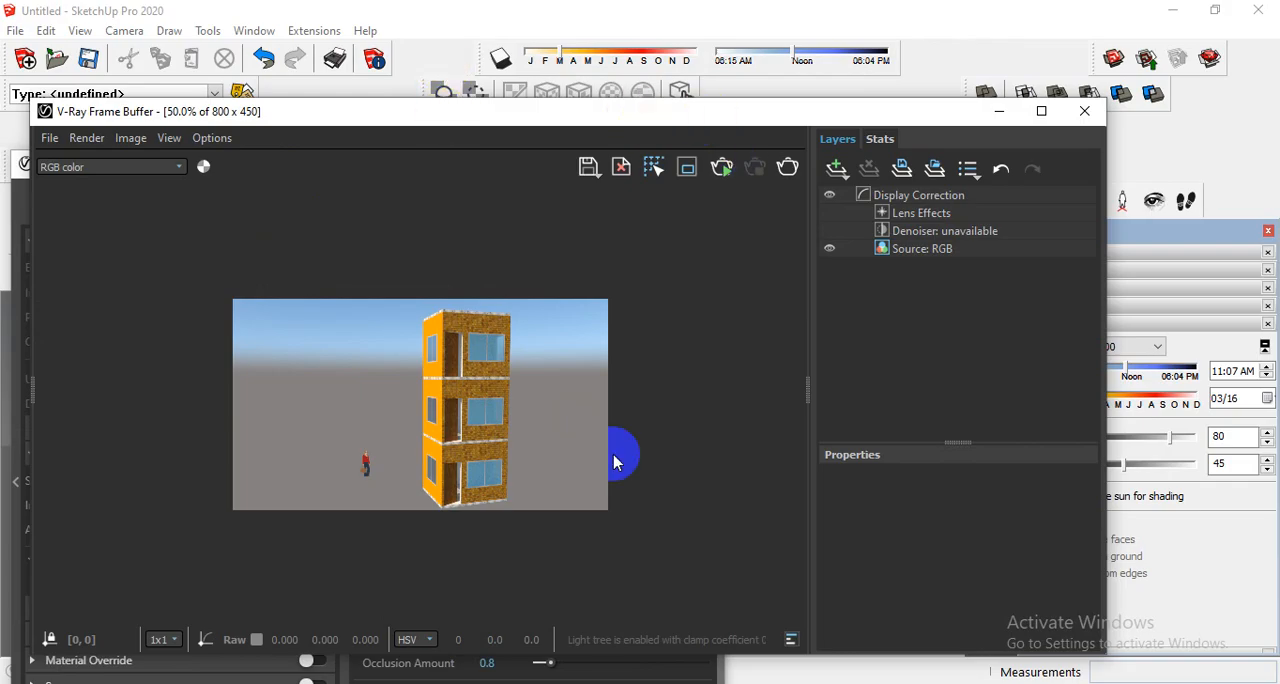
{"action": "left_click", "coordinate": [504, 446]}
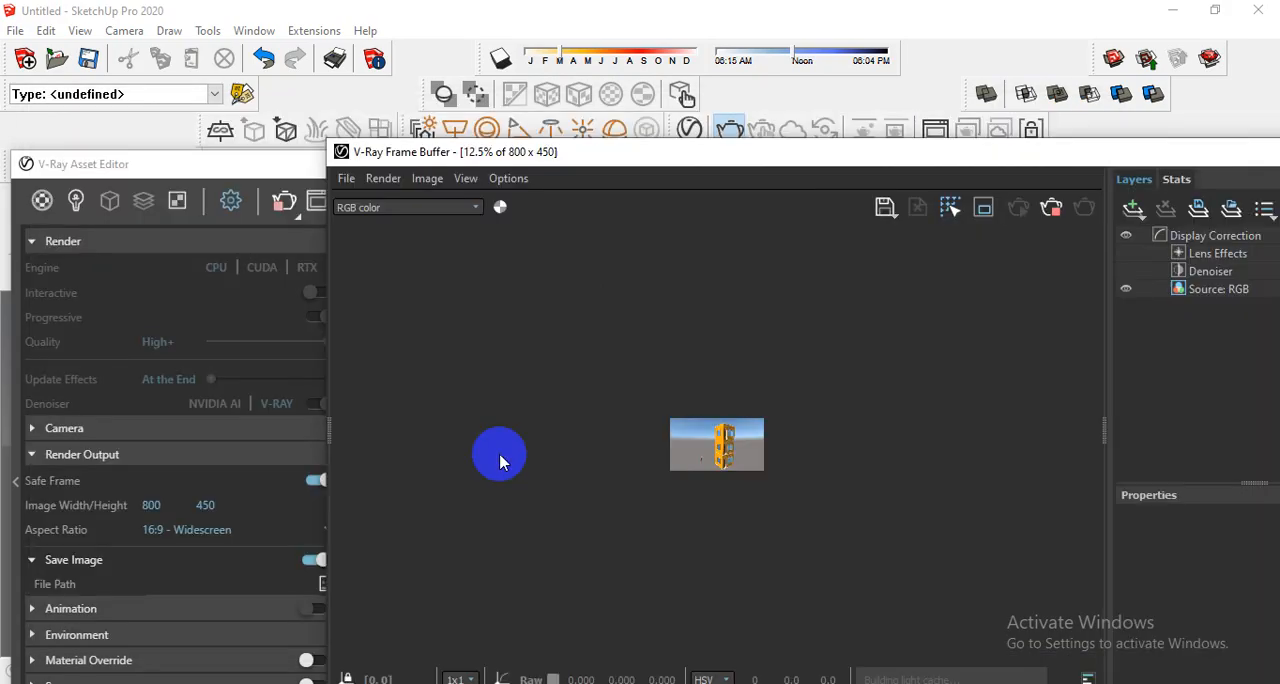
- Examine the building's walls, windows and doors in the V-Ray frame buffer until the render is finished
{"action": "double_click", "coordinate": [737, 435]}
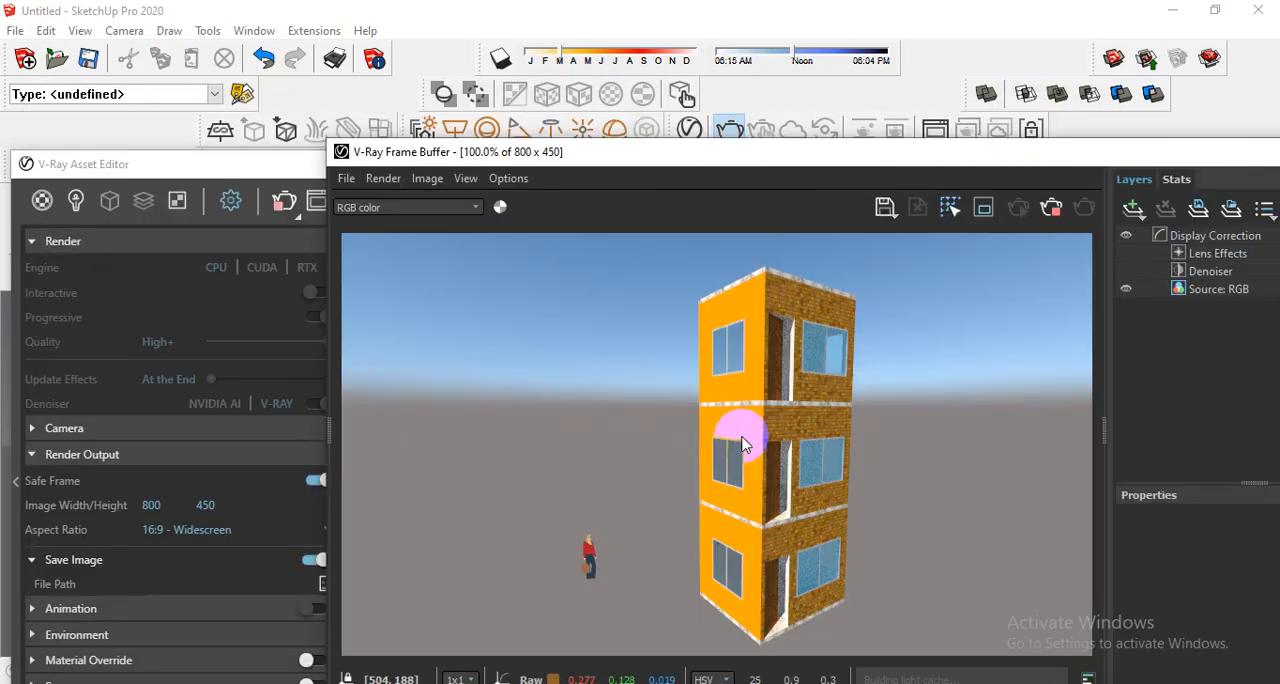
{"action": "scroll", "coordinate": [748, 492], "scroll_direction": "down", "scroll_amount": 1}
{"action": "double_click", "coordinate": [748, 497]}
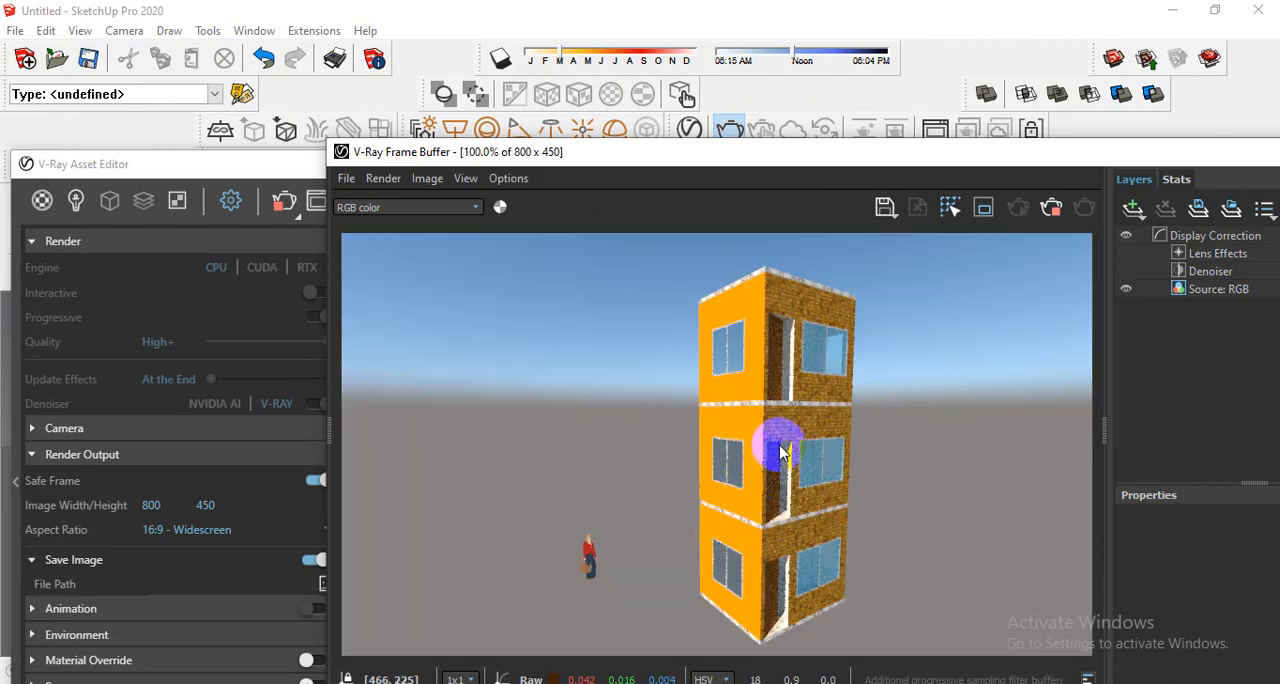
{"action": "scroll", "coordinate": [783, 461], "scroll_direction": "down", "scroll_amount": 2}
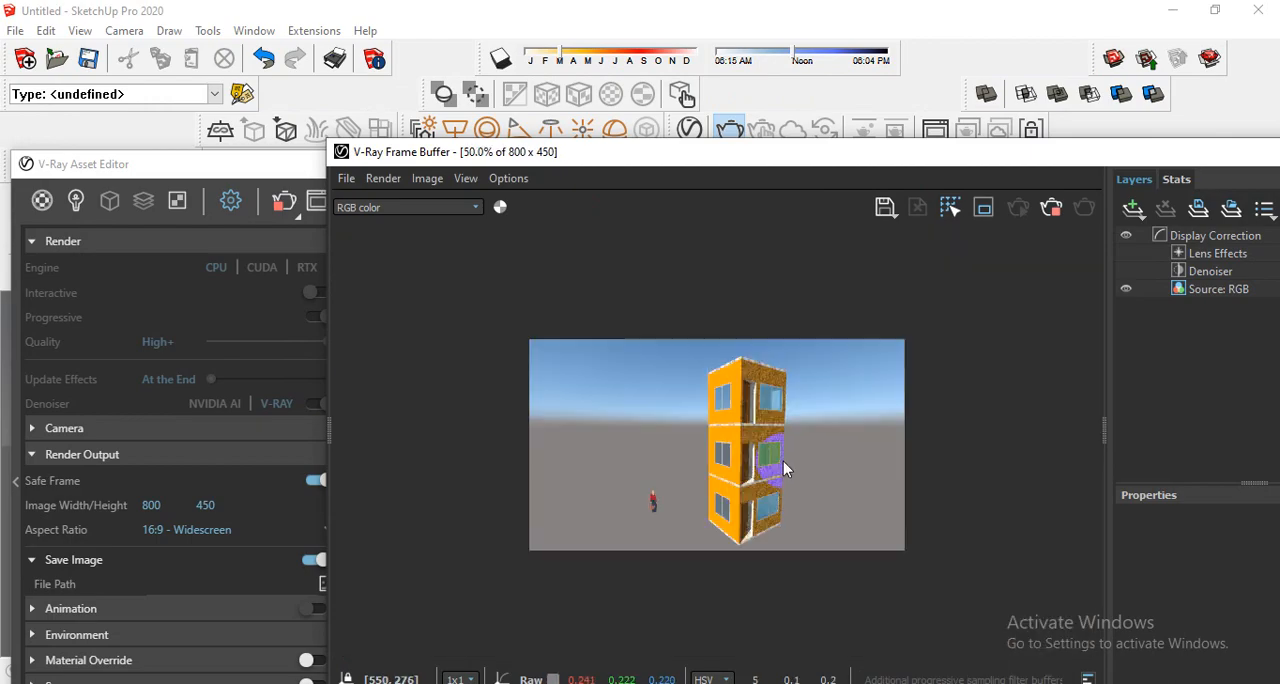
{"action": "double_click", "coordinate": [783, 461]}
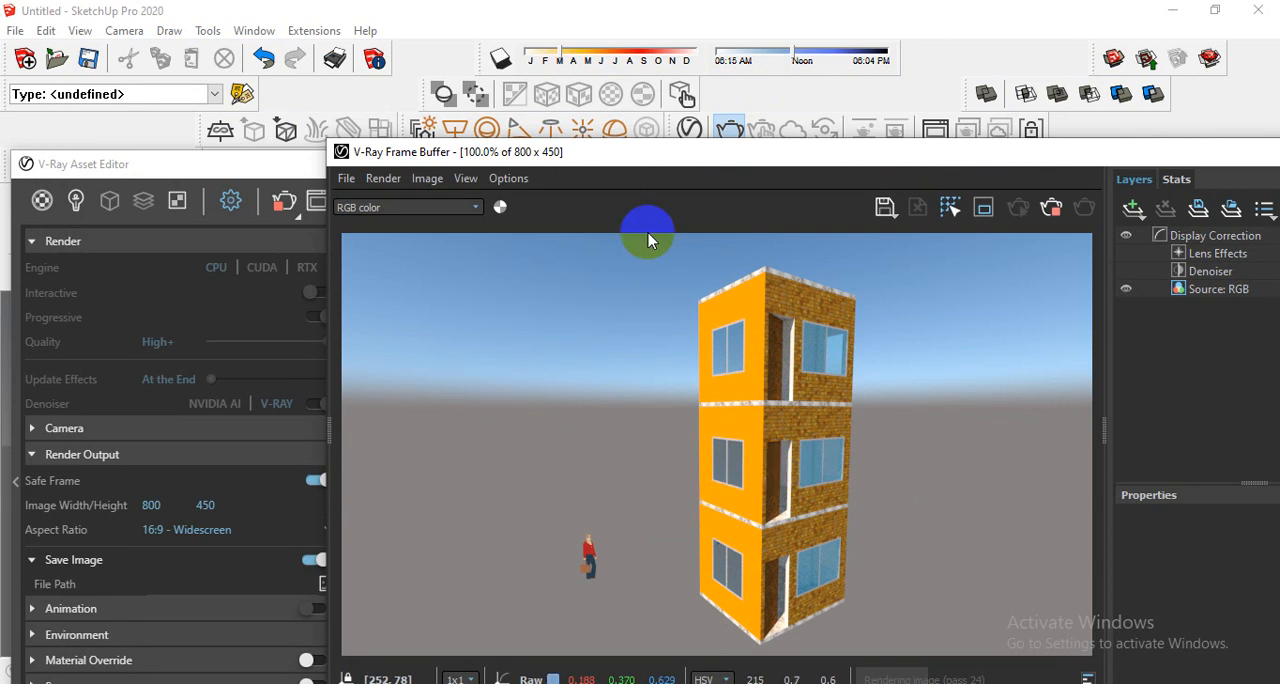
{"action": "left_click_drag", "start_coordinate": [677, 149], "coordinate": [614, 88]}
{"action": "scroll", "coordinate": [725, 432], "scroll_direction": "up", "scroll_amount": 1}
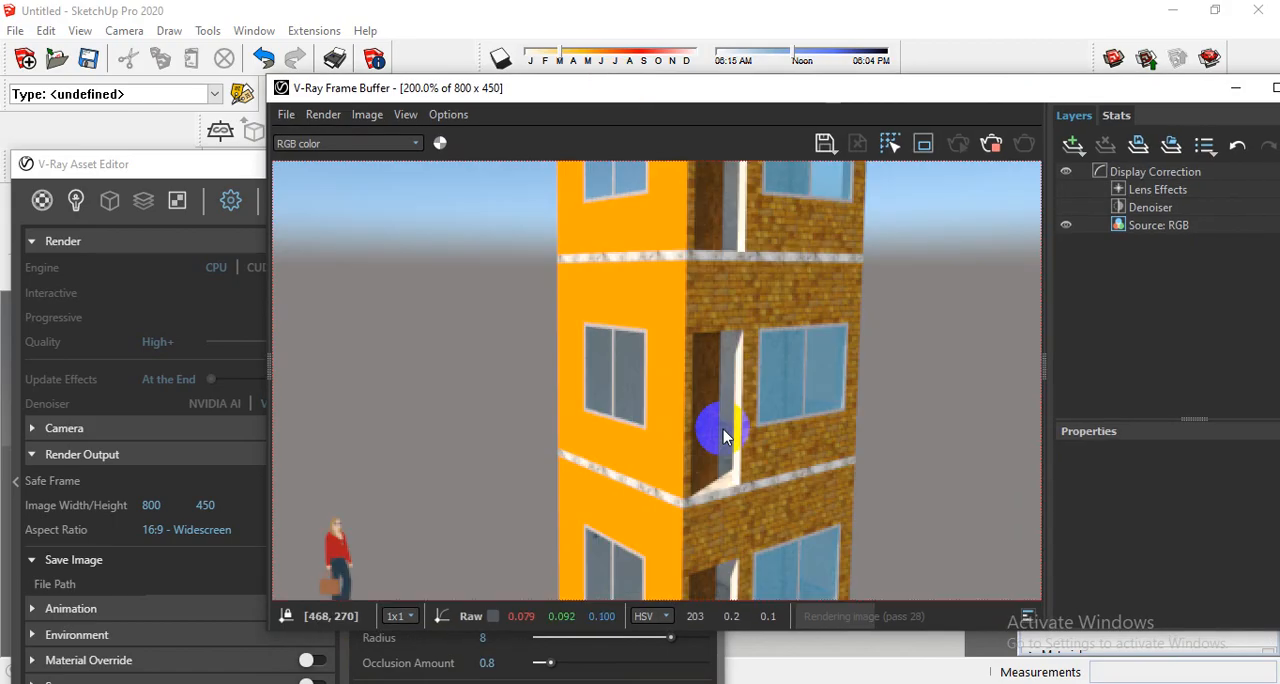
{"action": "scroll", "coordinate": [725, 432], "scroll_direction": "down", "scroll_amount": 1}
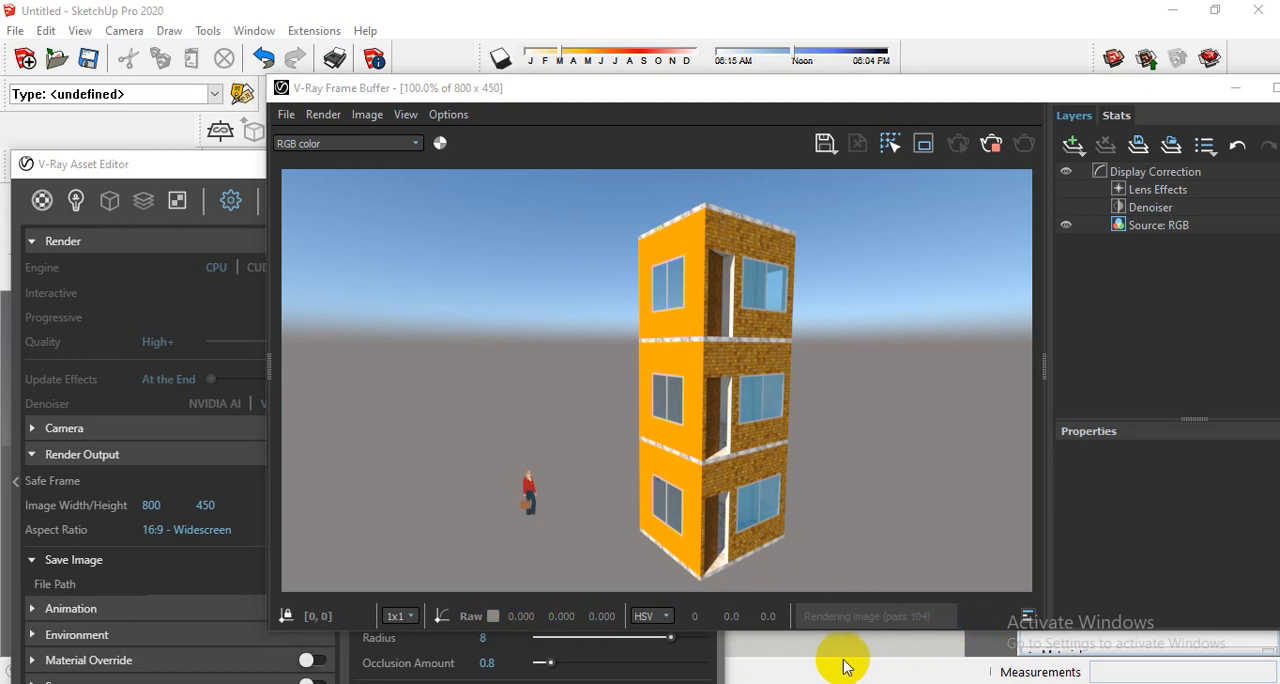
{"action": "scroll", "coordinate": [712, 490], "scroll_direction": "up", "scroll_amount": 2}
{"action": "scroll", "coordinate": [709, 488], "scroll_direction": "down", "scroll_amount": 1}
{"action": "scroll", "coordinate": [762, 462], "scroll_direction": "up", "scroll_amount": 3}
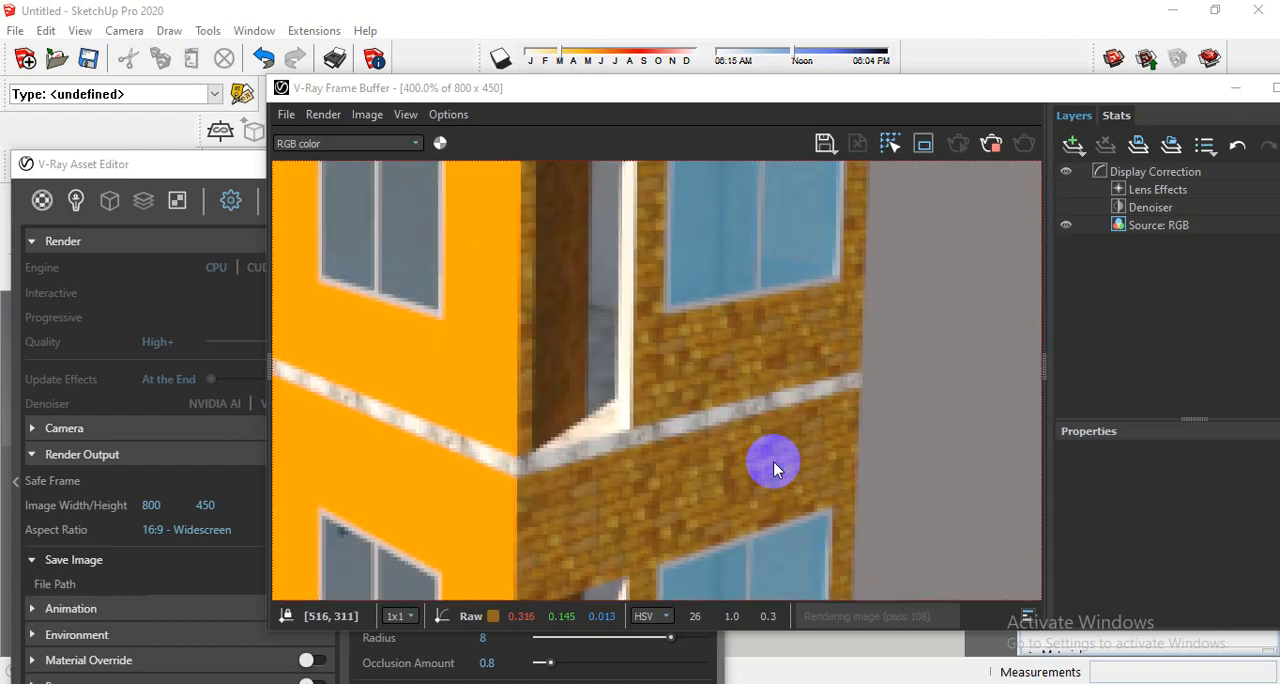
{"action": "scroll", "coordinate": [760, 470], "scroll_direction": "down", "scroll_amount": 2}
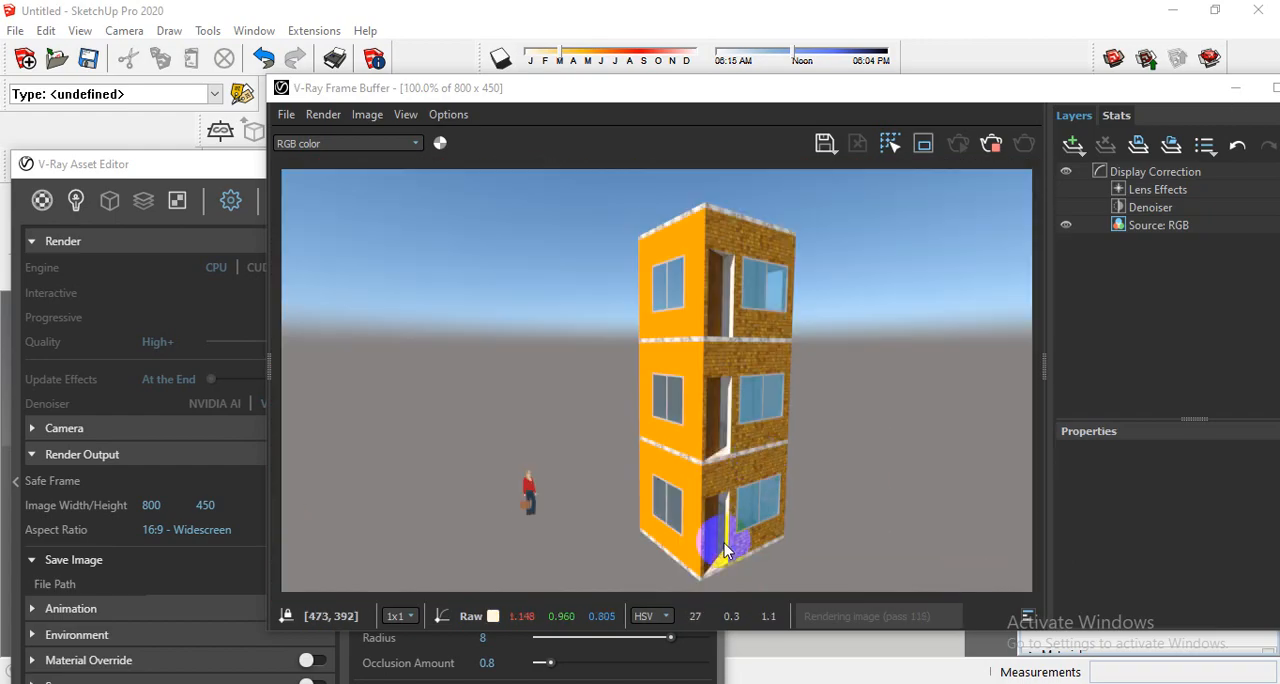
{"action": "scroll", "coordinate": [716, 540], "scroll_direction": "up", "scroll_amount": 1}
{"action": "scroll", "coordinate": [724, 548], "scroll_direction": "down", "scroll_amount": 1}
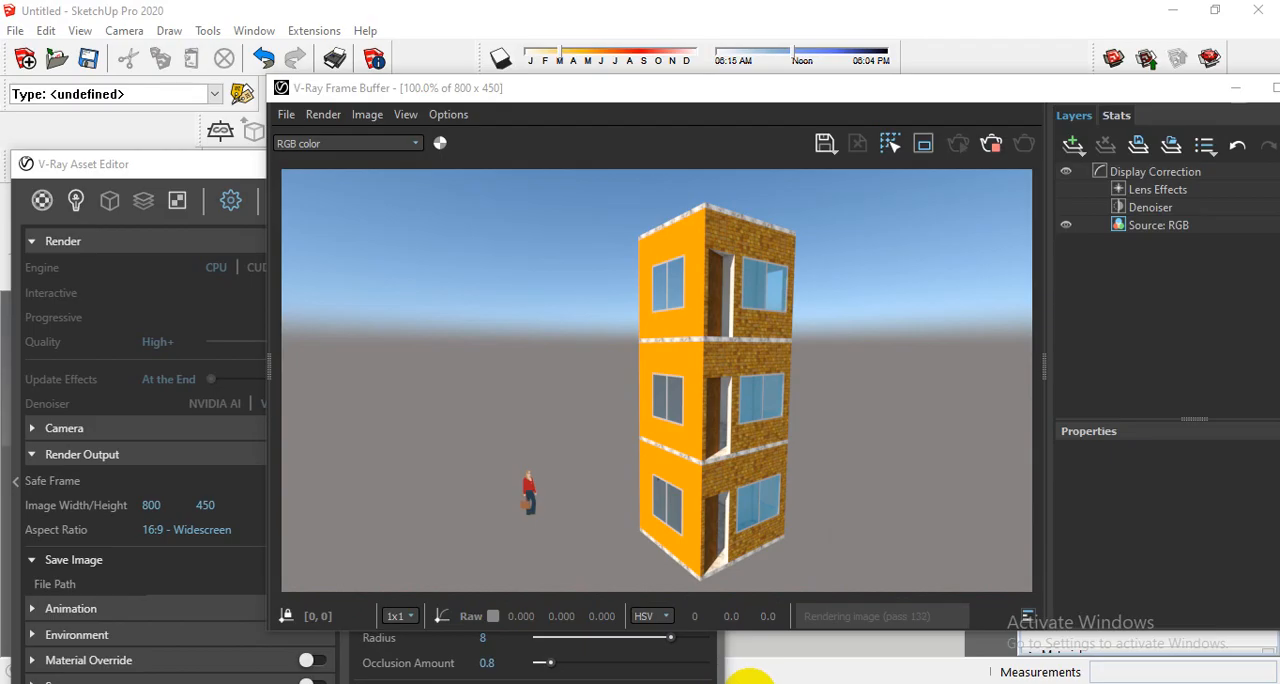
{"action": "scroll", "coordinate": [737, 371], "scroll_direction": "up", "scroll_amount": 2}
{"action": "scroll", "coordinate": [734, 349], "scroll_direction": "down", "scroll_amount": 2}
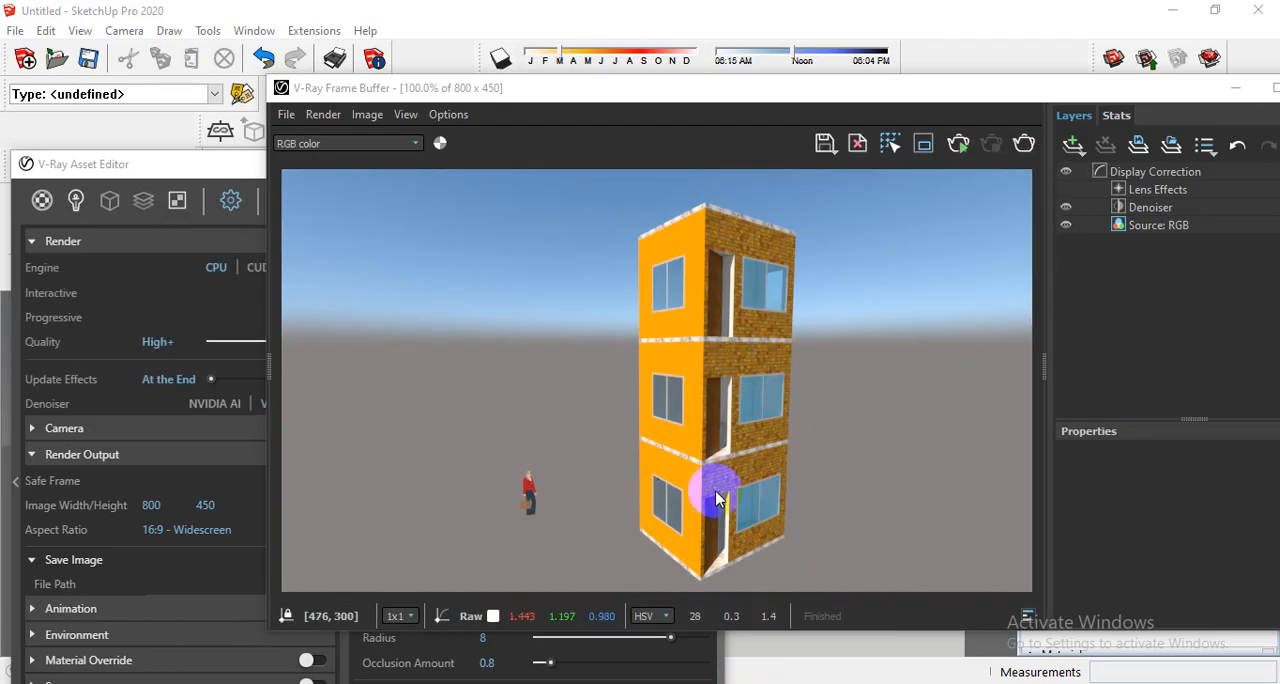
{"action": "scroll", "coordinate": [745, 560], "scroll_direction": "up", "scroll_amount": 1}
{"action": "scroll", "coordinate": [771, 558], "scroll_direction": "down", "scroll_amount": 2}
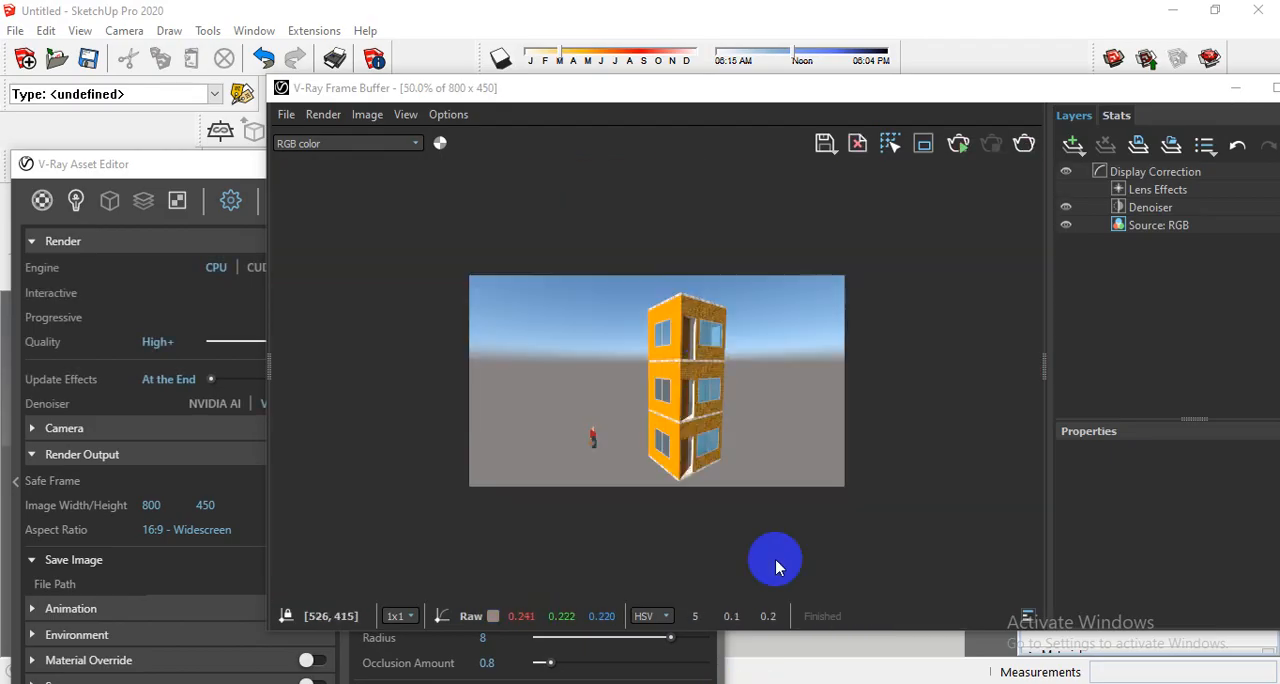
{"action": "double_click", "coordinate": [689, 346]}
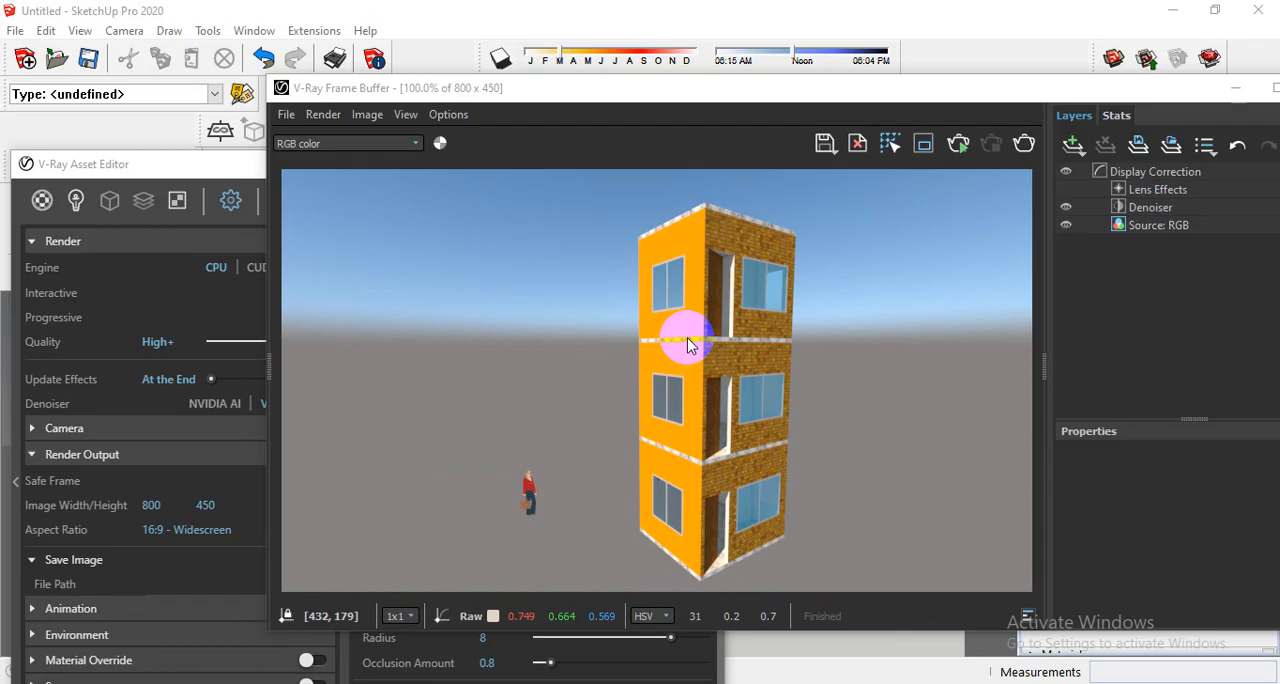
{"action": "scroll", "coordinate": [737, 331], "scroll_direction": "up", "scroll_amount": 1}
{"action": "scroll", "coordinate": [765, 315], "scroll_direction": "down", "scroll_amount": 2}
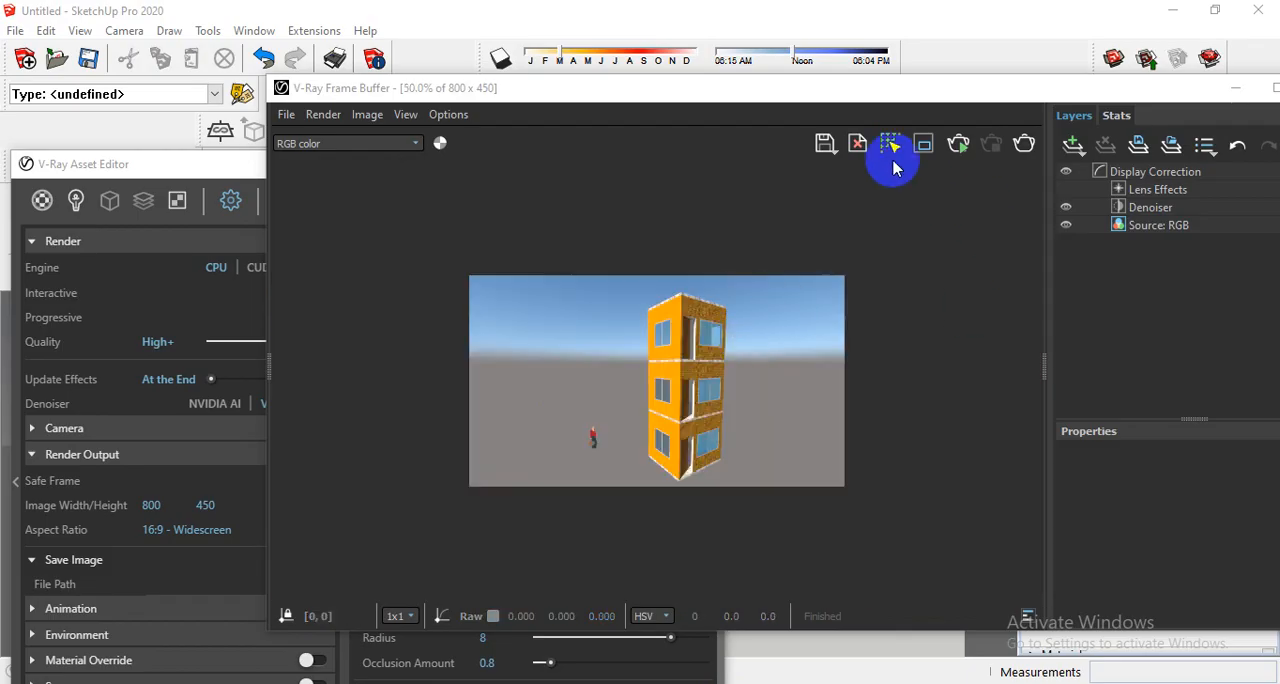
- Save the finished rendering to the Documents folder as a PNG named render, and close the frame buffer
{"action": "left_click", "coordinate": [824, 143]}
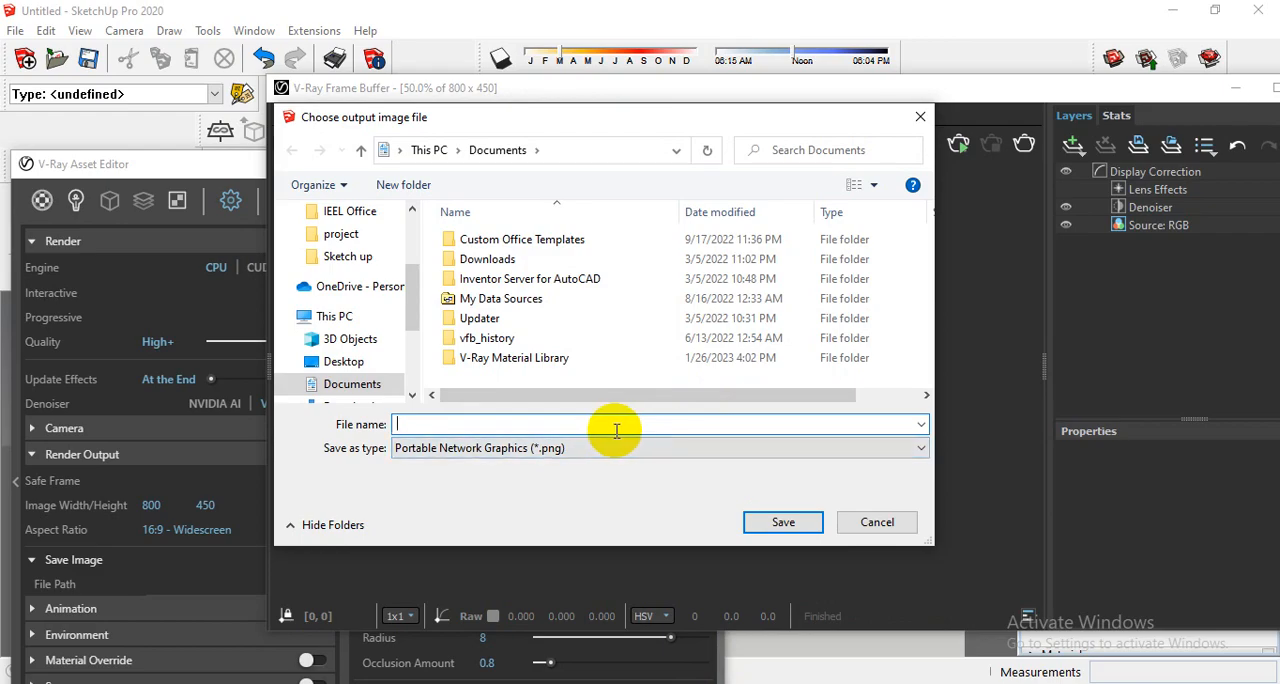
{"action": "type", "text": "ren"}
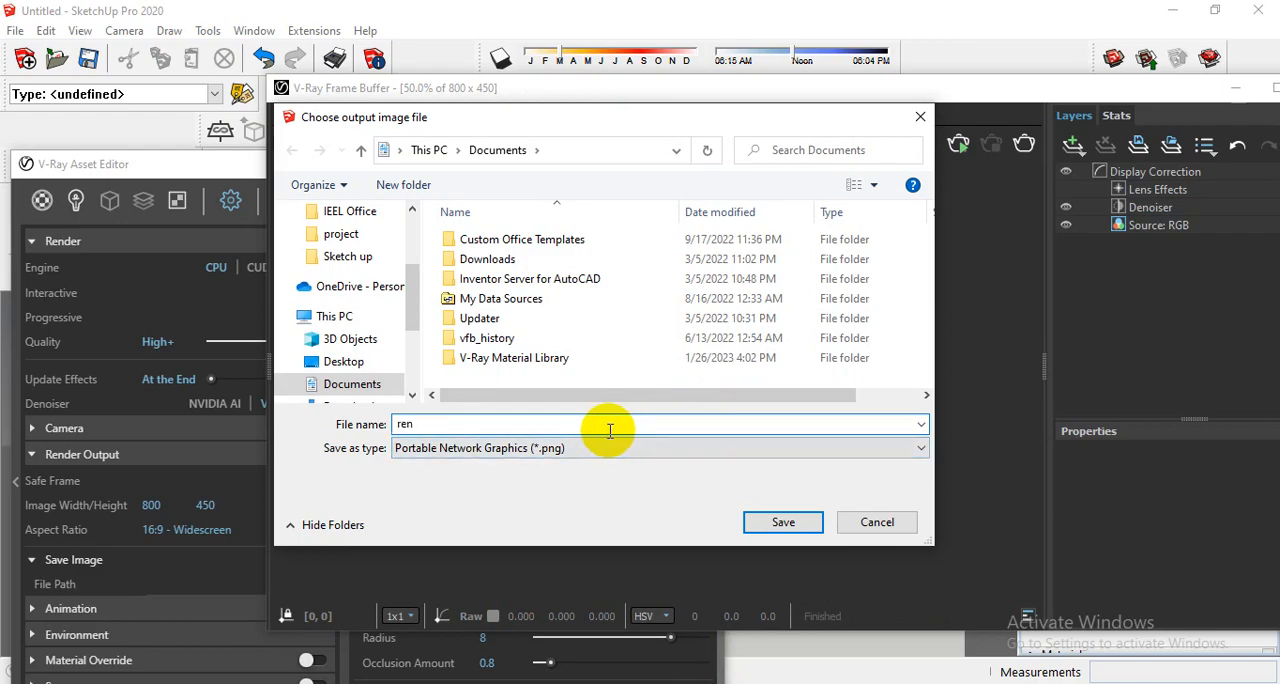
{"action": "type", "text": "der"}
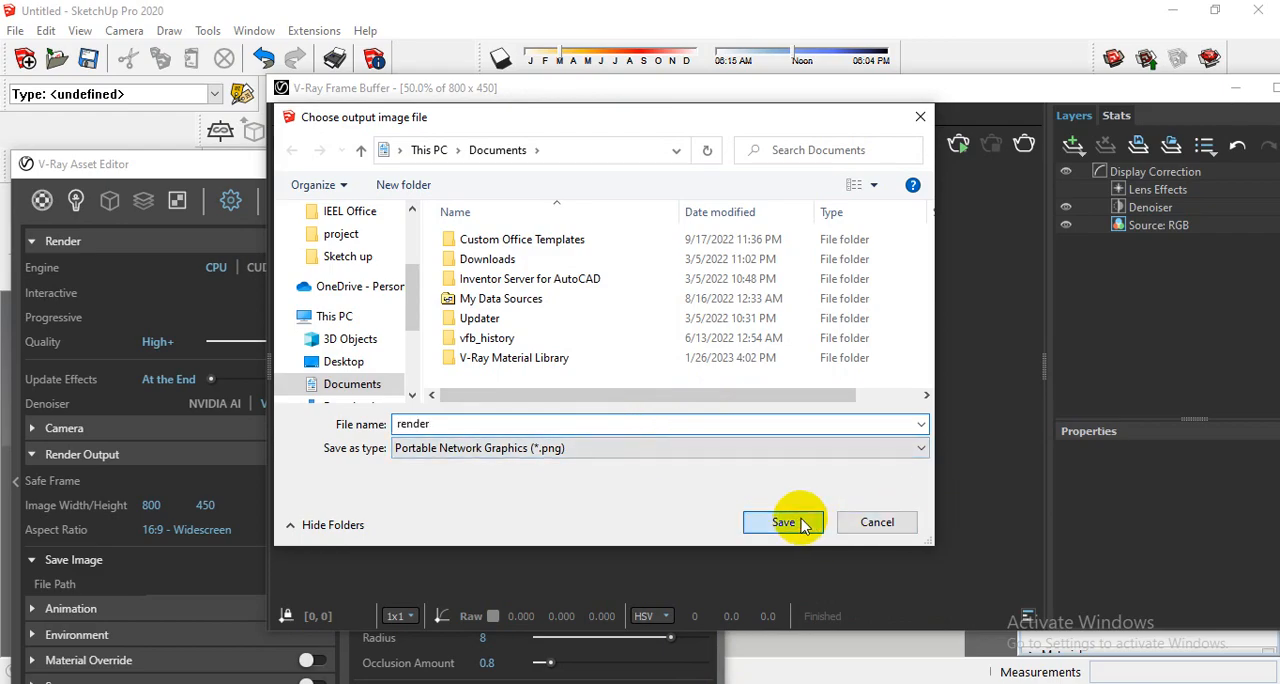
{"action": "left_click", "coordinate": [800, 521]}
{"action": "left_click_drag", "start_coordinate": [1006, 94], "coordinate": [706, 135]}
{"action": "left_click", "coordinate": [1028, 142]}
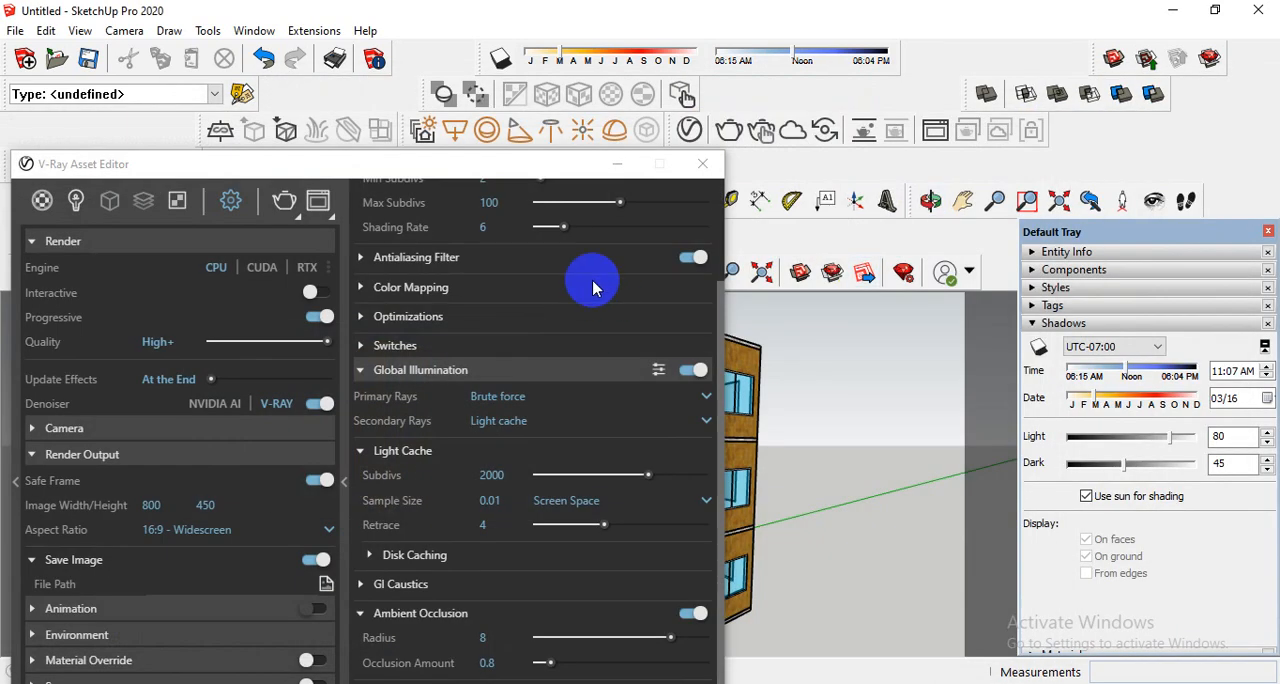
- Collapse the advanced render settings in the V-Ray Asset Editor, expand its material library, and reposition the editor so the library is in view
{"action": "left_click_drag", "start_coordinate": [535, 176], "coordinate": [863, 159]}
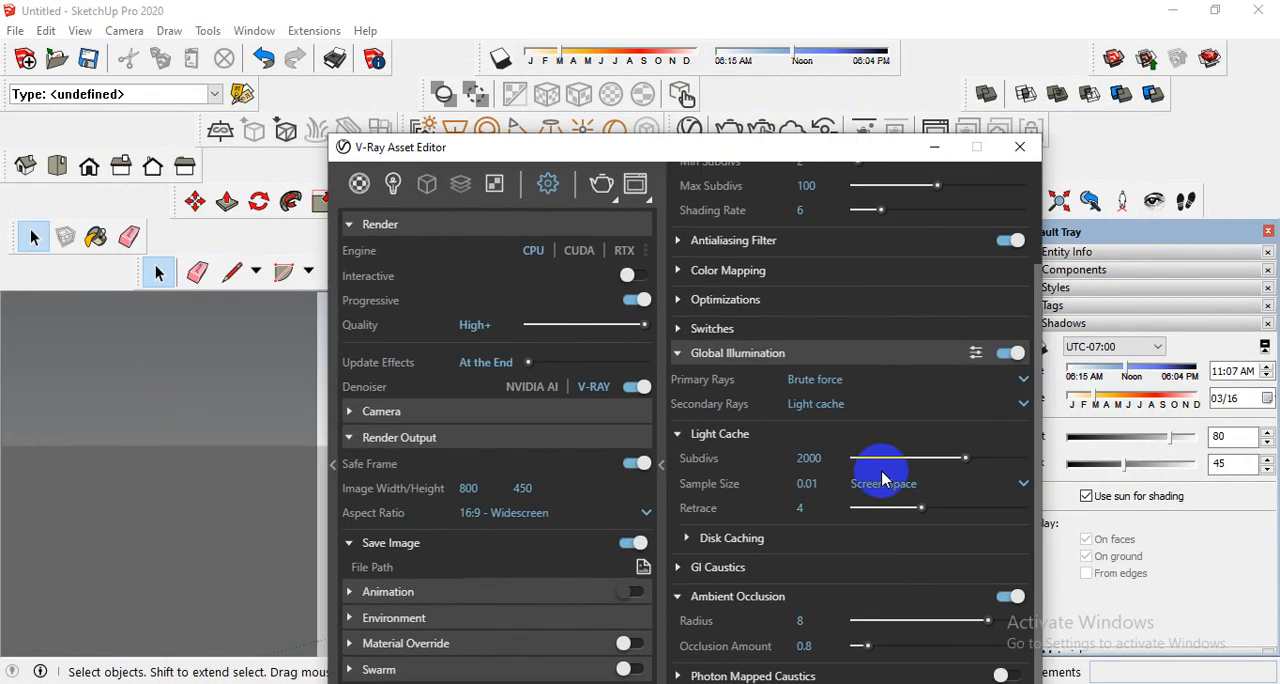
{"action": "left_click", "coordinate": [660, 466]}
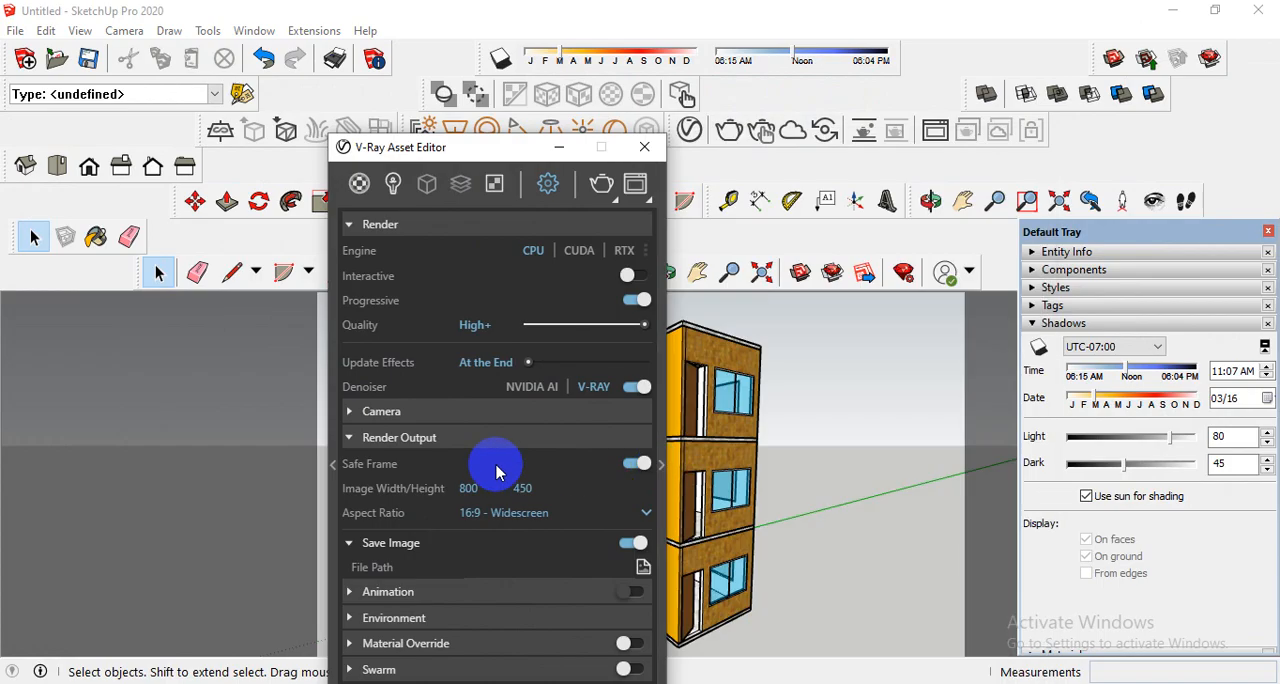
{"action": "left_click", "coordinate": [332, 464]}
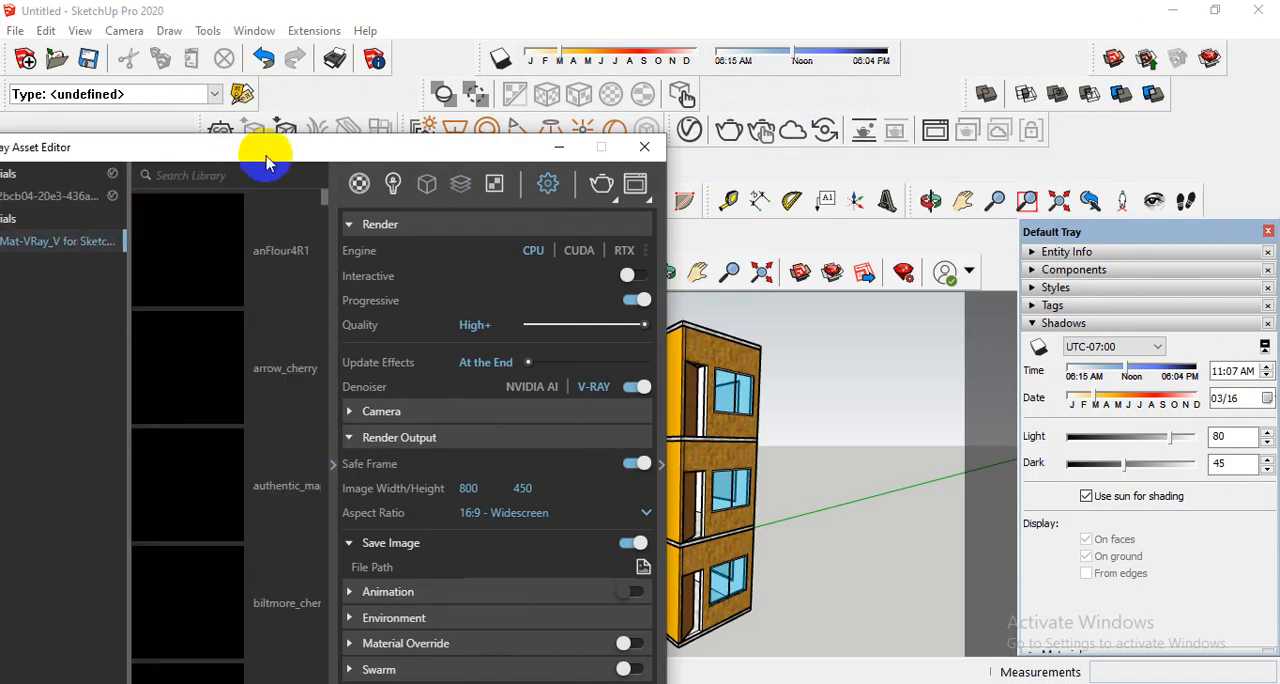
{"action": "left_click_drag", "start_coordinate": [268, 157], "coordinate": [349, 323]}
{"action": "left_click", "coordinate": [438, 224]}
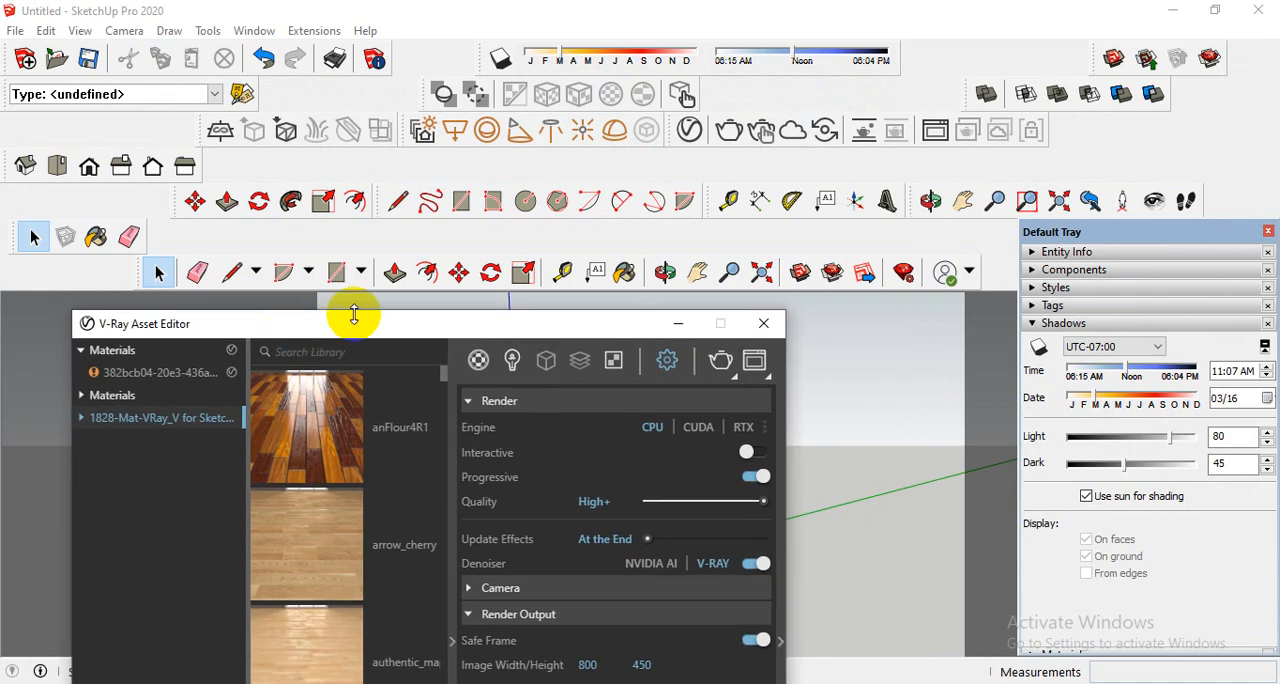
{"action": "left_click_drag", "start_coordinate": [558, 326], "coordinate": [569, 198]}
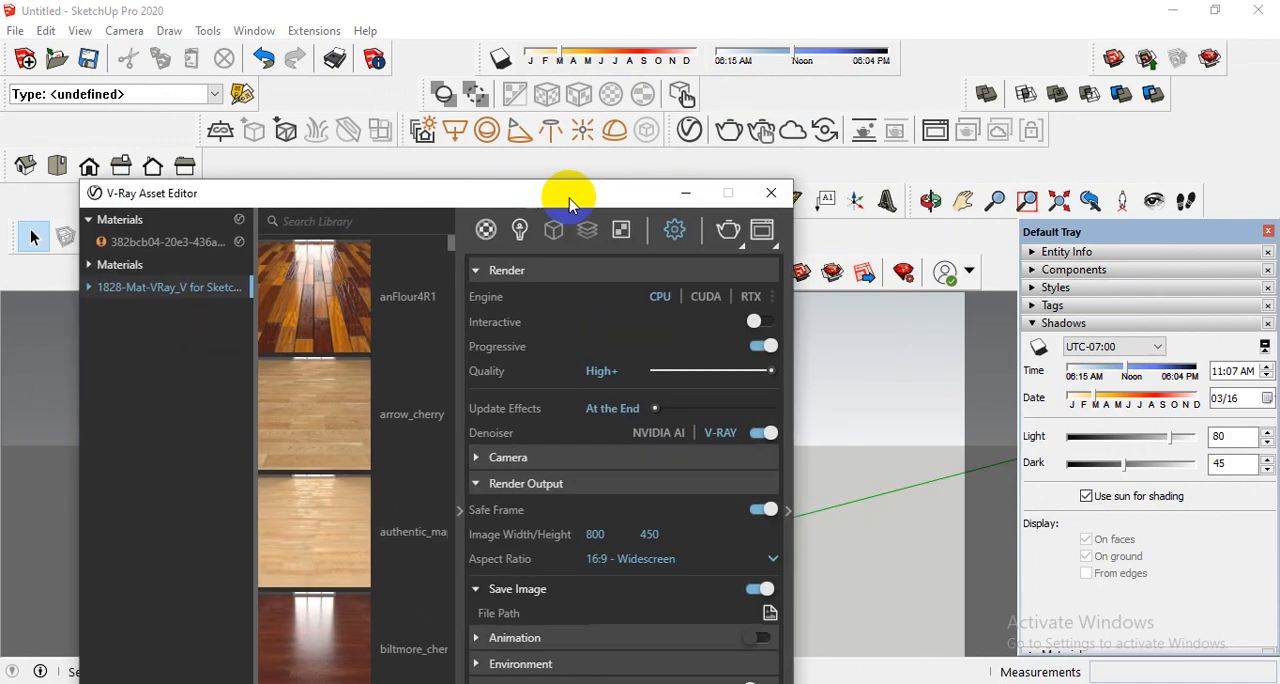